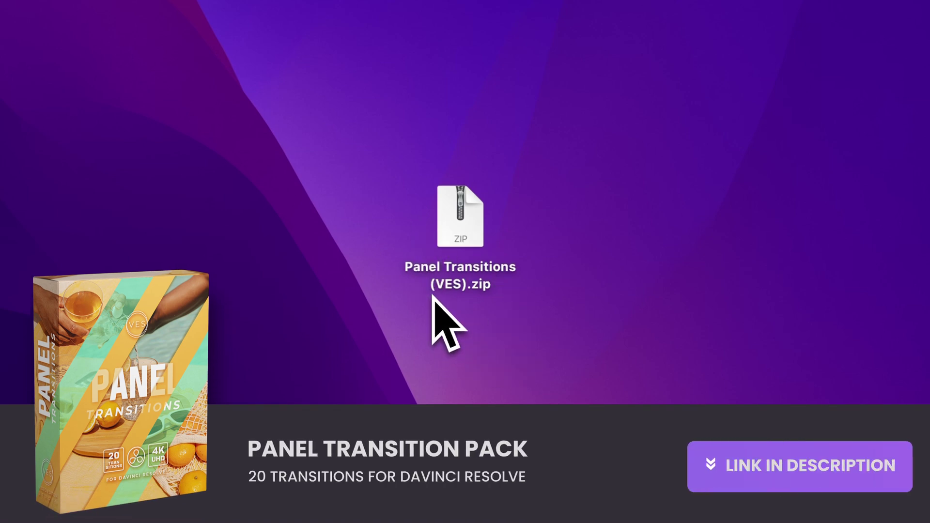
Step: Extract the Panel Transitions zip and install Panel Transitions (VES).DRFX, overwriting the existing bundle
{"action": "double_click", "coordinate": [468, 231]}
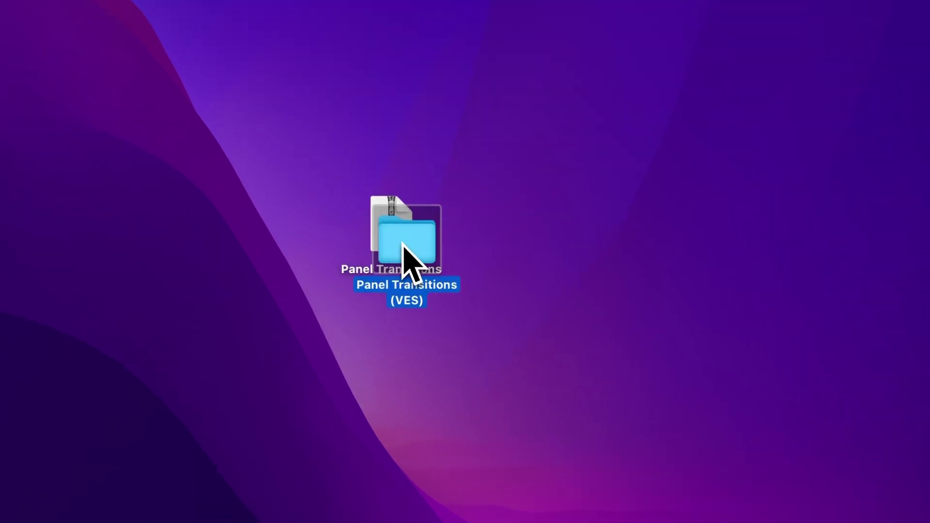
{"action": "double_click", "coordinate": [405, 240]}
{"action": "left_click", "coordinate": [415, 144]}
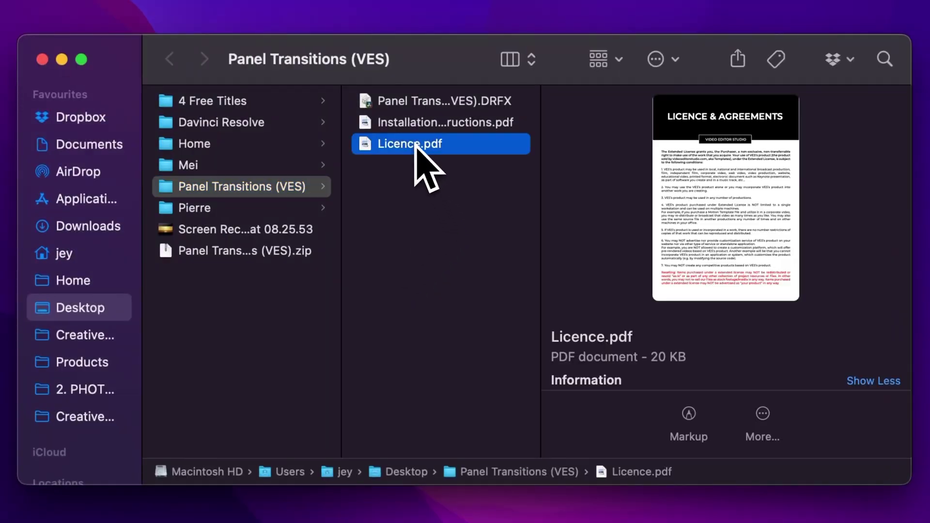
{"action": "left_click", "coordinate": [414, 126]}
{"action": "left_click", "coordinate": [425, 102]}
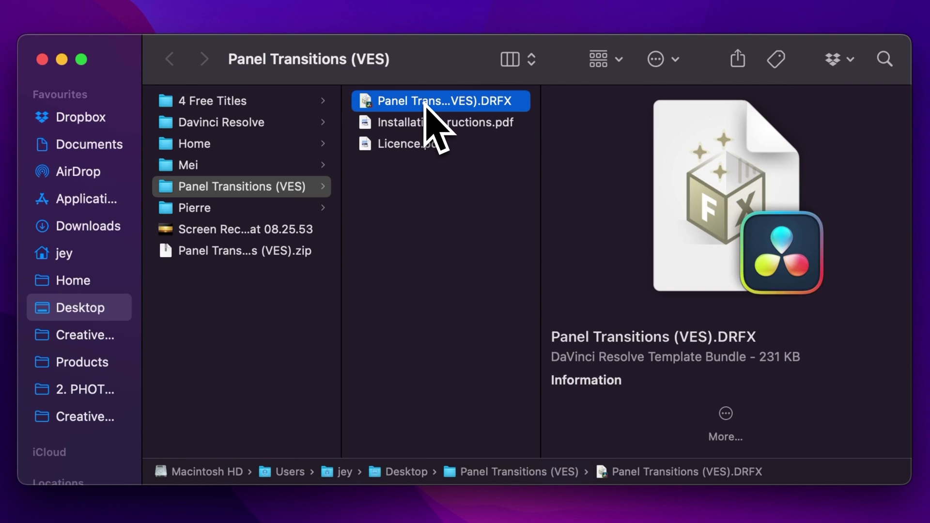
{"action": "double_click", "coordinate": [425, 103]}
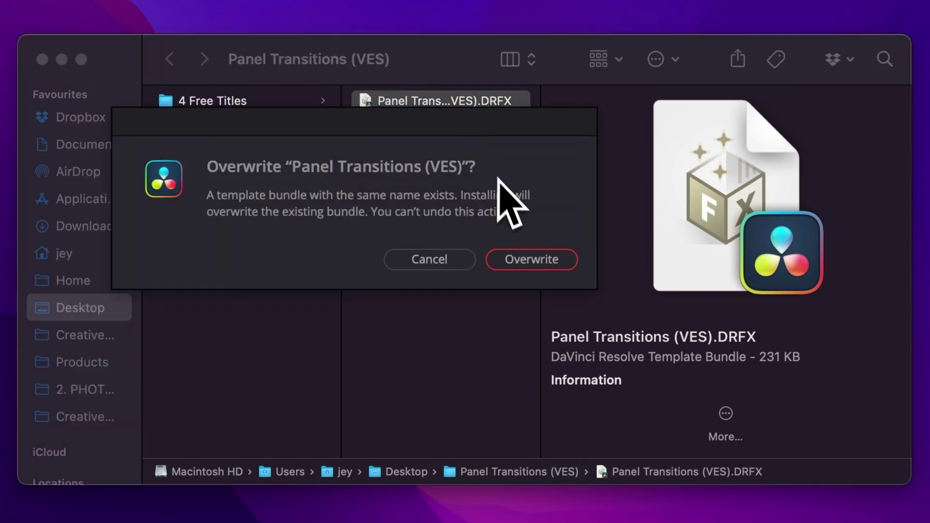
{"action": "left_click", "coordinate": [543, 265]}
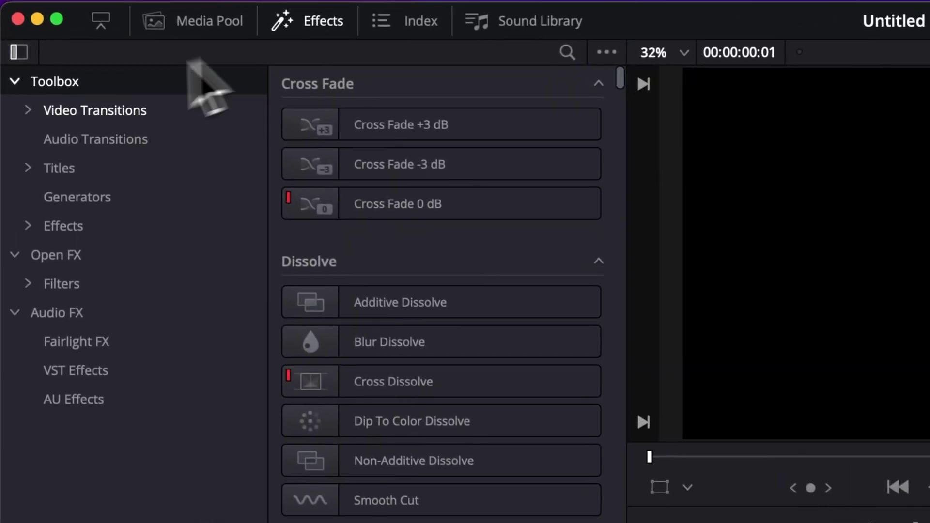
Step: Expand Video Transitions > Video Editor Studio and open the Panel Transitions collection
{"action": "left_click", "coordinate": [28, 111]}
{"action": "left_click", "coordinate": [41, 140]}
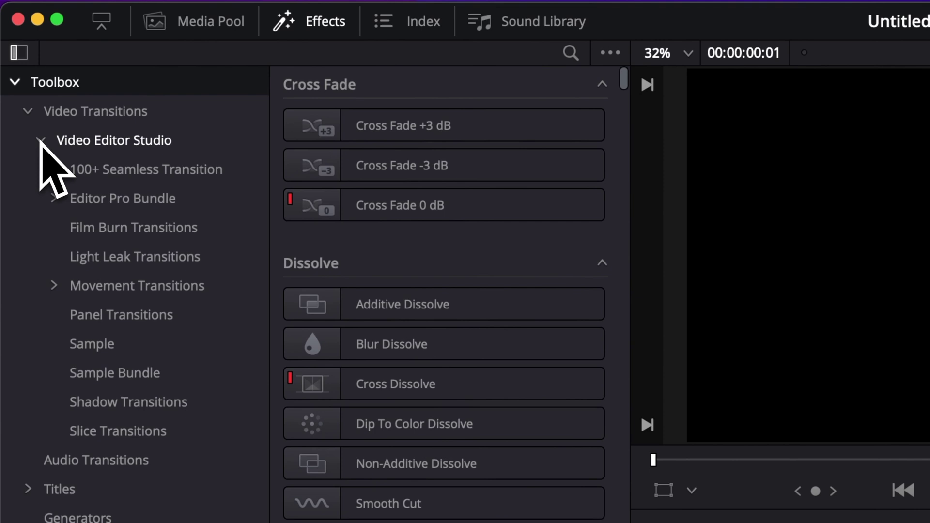
{"action": "left_click", "coordinate": [107, 316]}
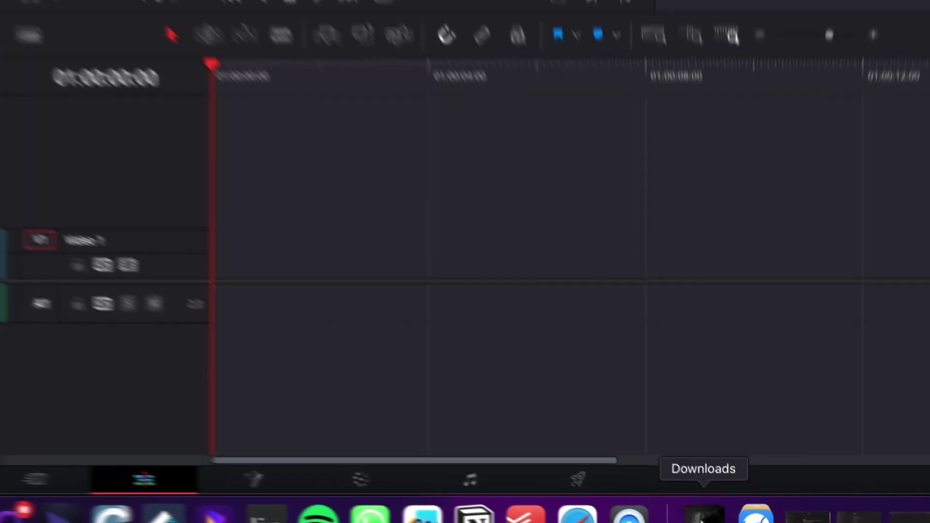
Step: Place the woman workout clip on Video 1, followed by the red-sky clouds clip
{"action": "left_click", "coordinate": [733, 522]}
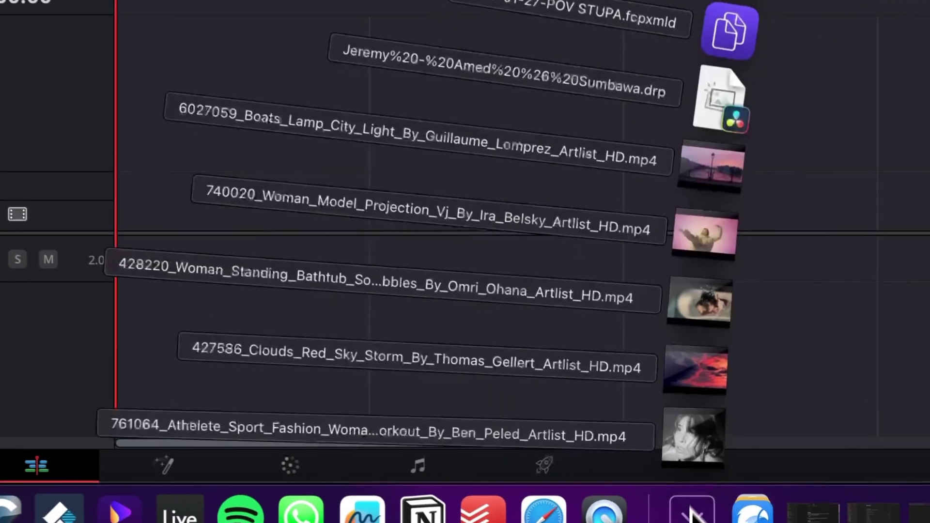
{"action": "left_click_drag", "start_coordinate": [723, 501], "coordinate": [441, 393]}
{"action": "left_click_drag", "start_coordinate": [192, 224], "coordinate": [204, 228]}
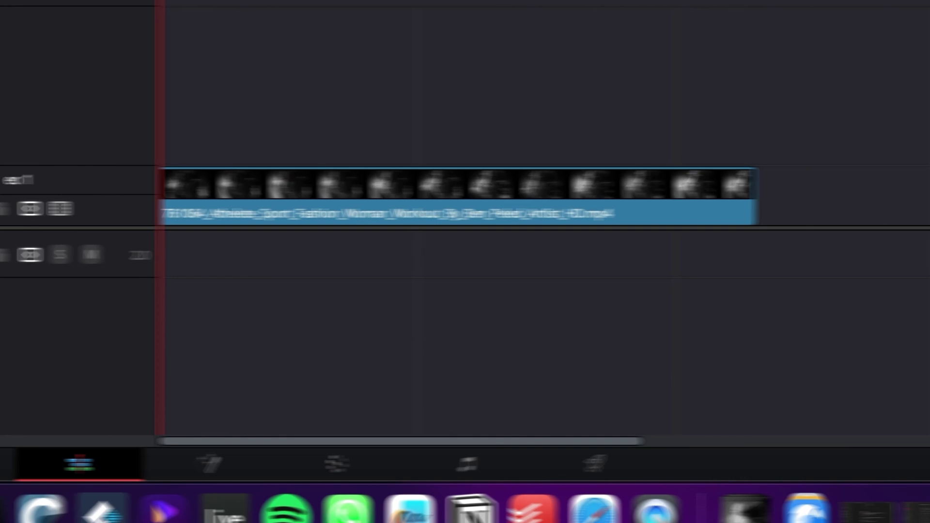
{"action": "left_click", "coordinate": [778, 511]}
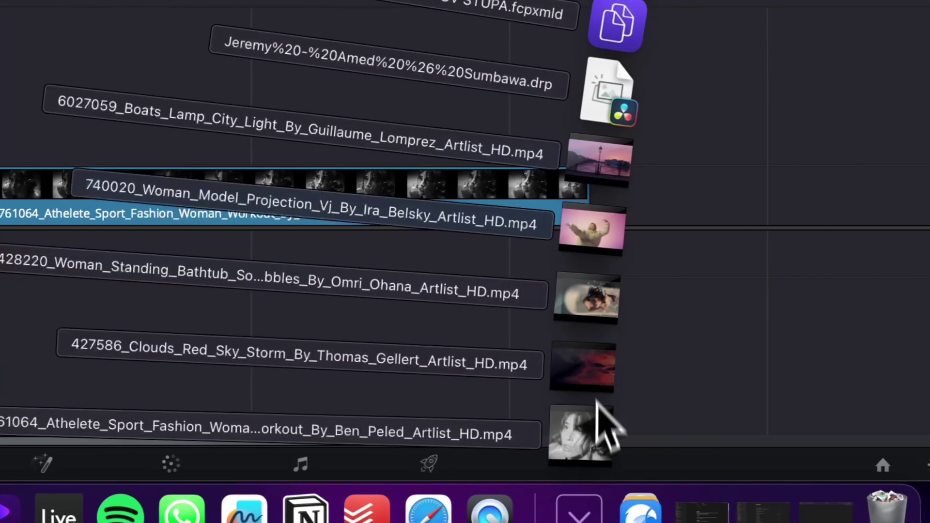
{"action": "left_click_drag", "start_coordinate": [597, 401], "coordinate": [609, 194]}
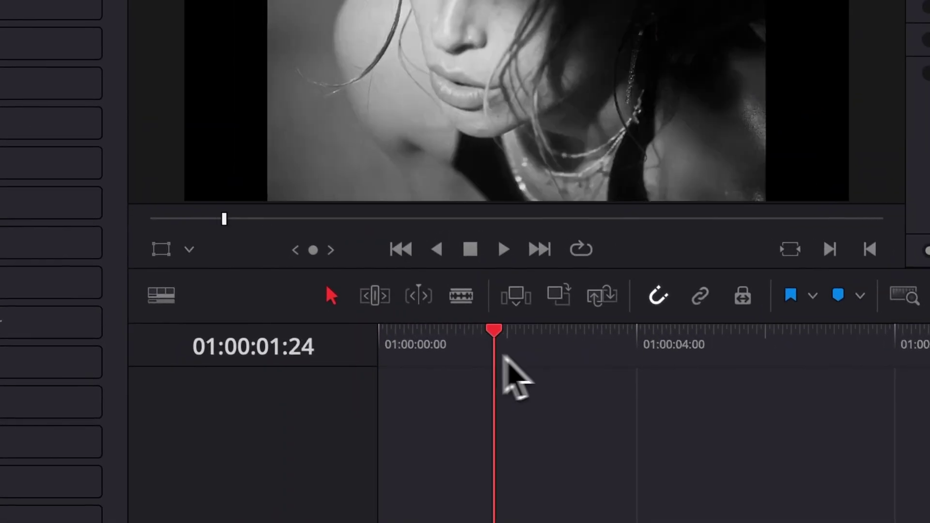
Step: Set the woman clip's Scaling to Fill, keeping its zoom at 1.000
{"action": "left_click", "coordinate": [475, 350]}
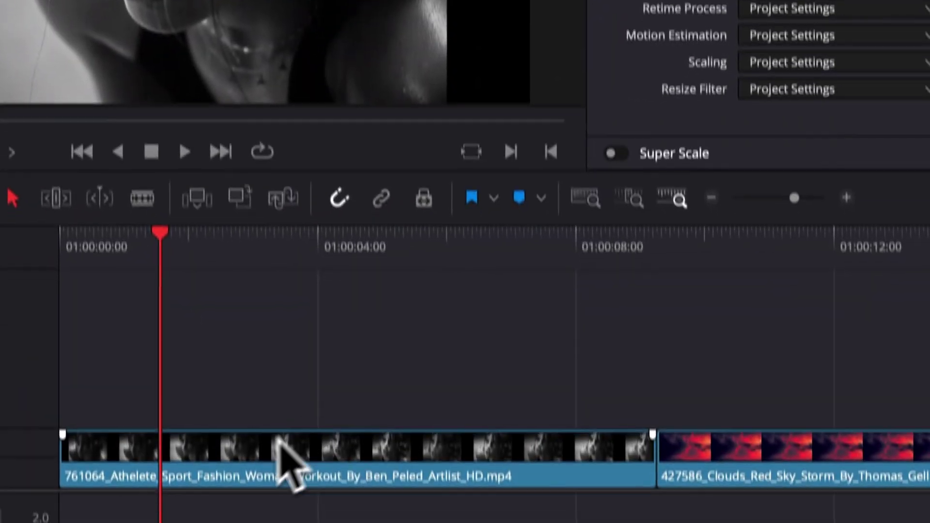
{"action": "left_click", "coordinate": [245, 457]}
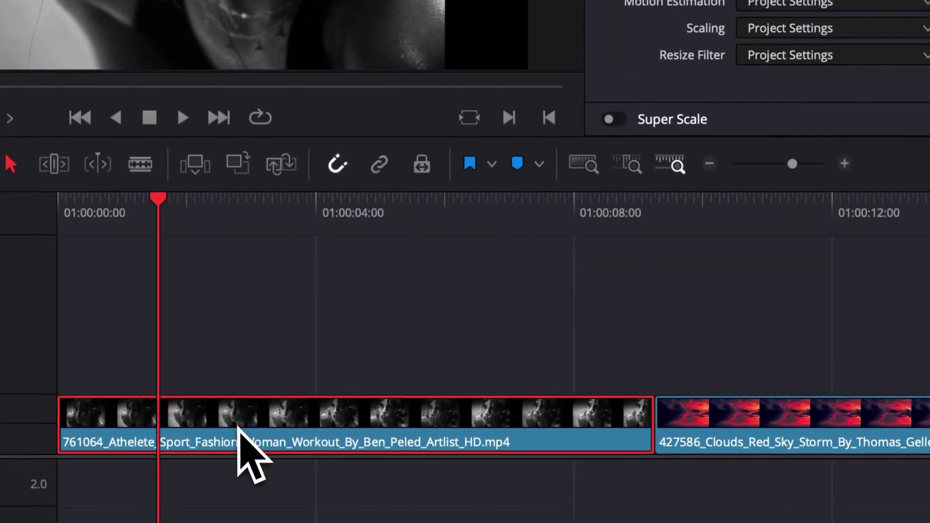
{"action": "scroll", "coordinate": [668, 176], "scroll_direction": "up", "scroll_amount": 5}
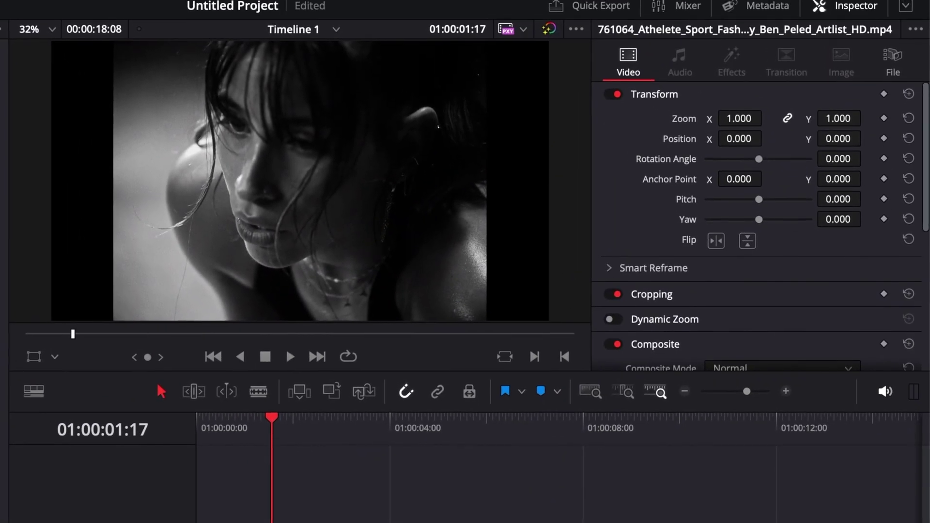
{"action": "left_click_drag", "start_coordinate": [731, 80], "coordinate": [760, 78]}
{"action": "left_click_drag", "start_coordinate": [740, 125], "coordinate": [749, 125]}
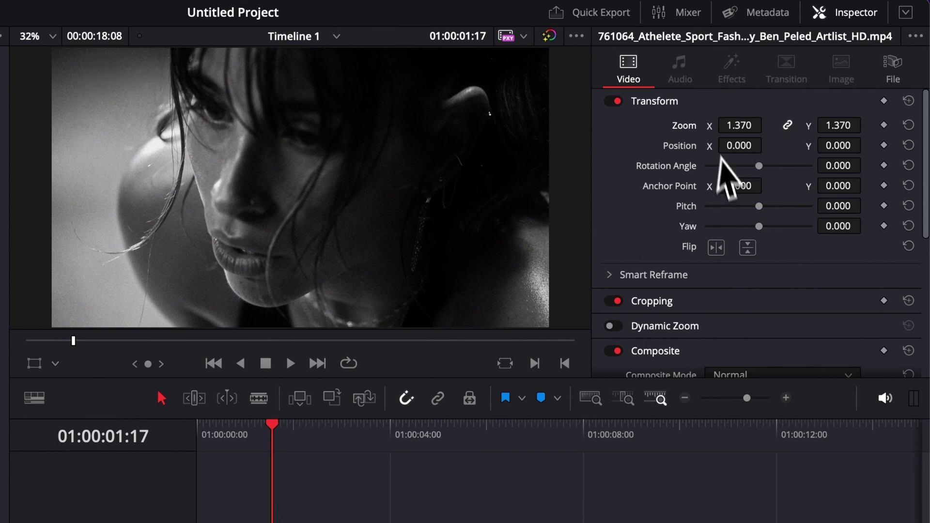
{"action": "double_click", "coordinate": [688, 127]}
{"action": "scroll", "coordinate": [670, 213], "scroll_direction": "down", "scroll_amount": 8}
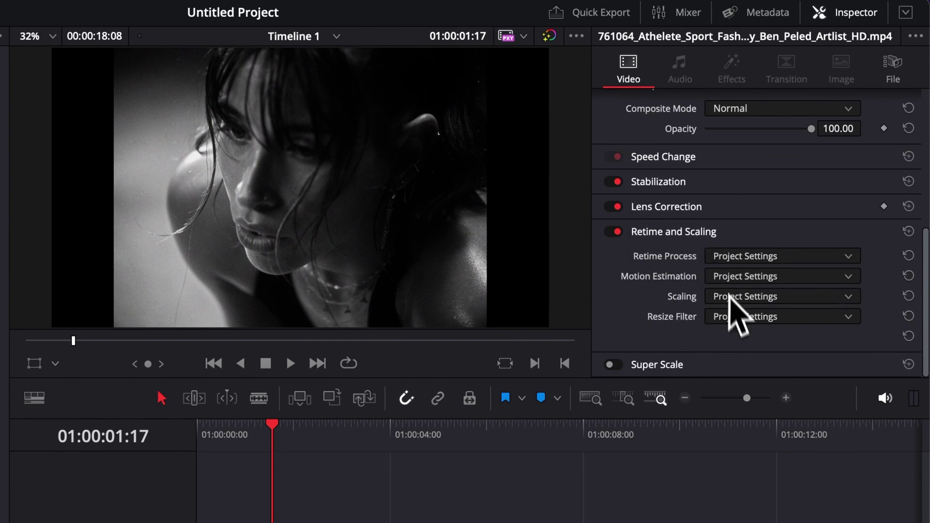
{"action": "left_click", "coordinate": [734, 297]}
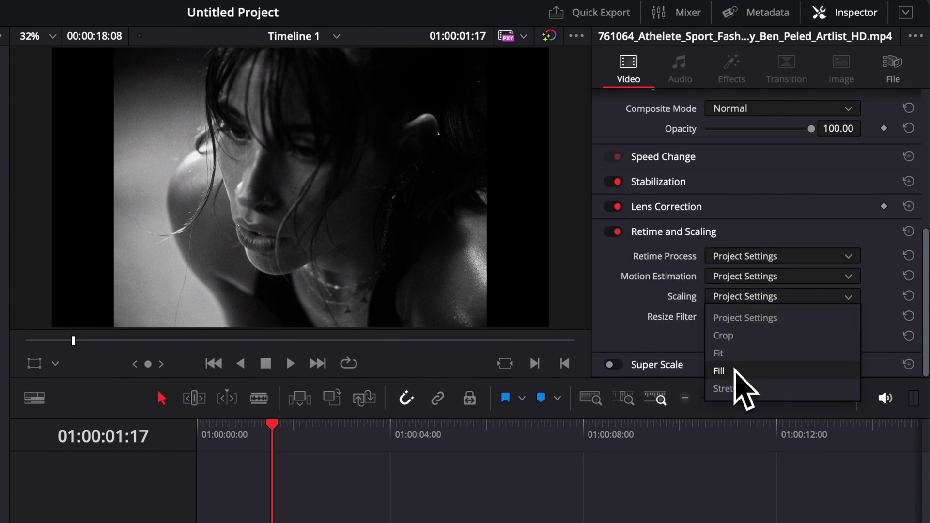
{"action": "left_click", "coordinate": [735, 371]}
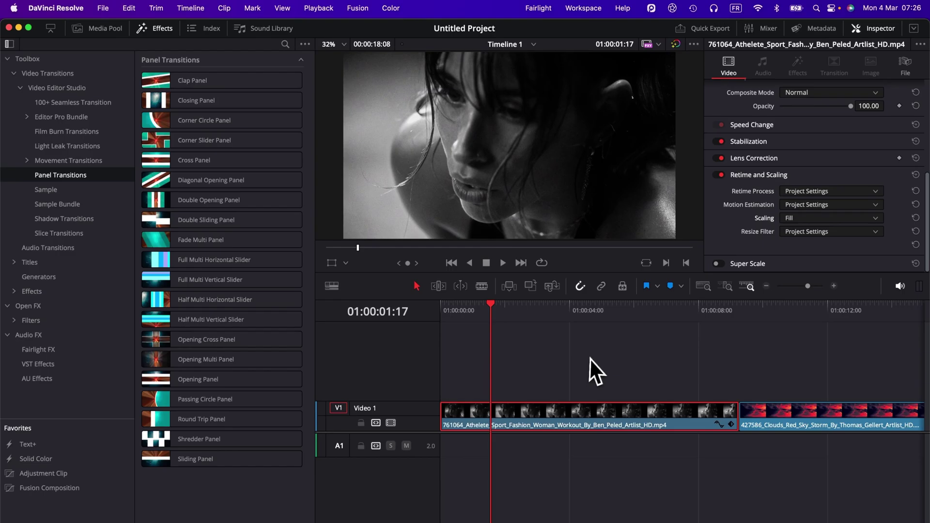
Step: Drop the Clap Panel transition onto the cut between the two clips
{"action": "left_click", "coordinate": [361, 425]}
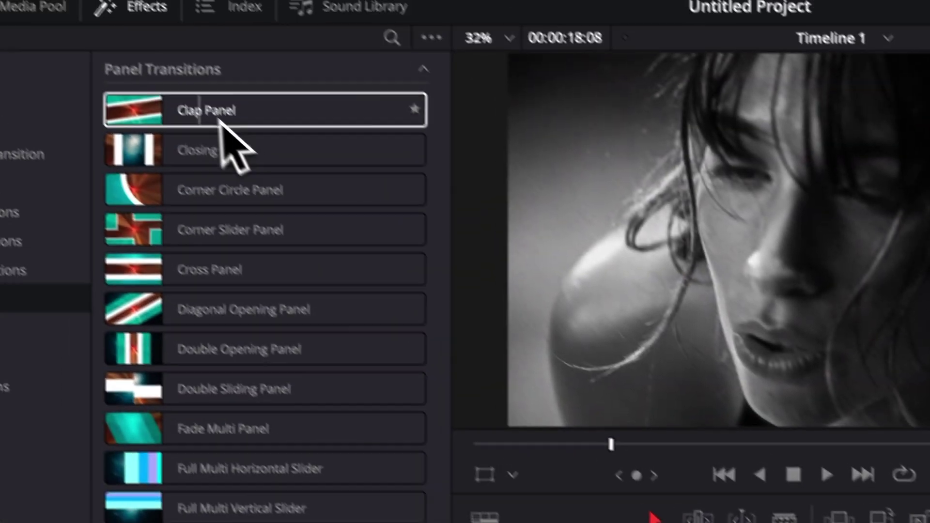
{"action": "left_click_drag", "start_coordinate": [220, 120], "coordinate": [929, 522]}
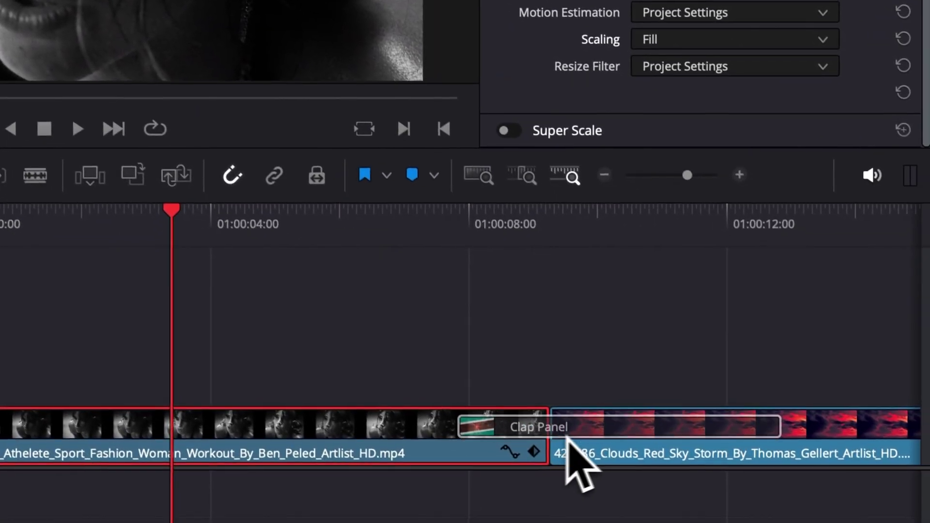
{"action": "mouse_move", "coordinate": [569, 438]}
{"action": "left_mouse_down"}
{"action": "mouse_move", "coordinate": [536, 450]}
{"action": "mouse_move", "coordinate": [567, 423]}
{"action": "mouse_move", "coordinate": [552, 430]}
{"action": "left_mouse_up"}
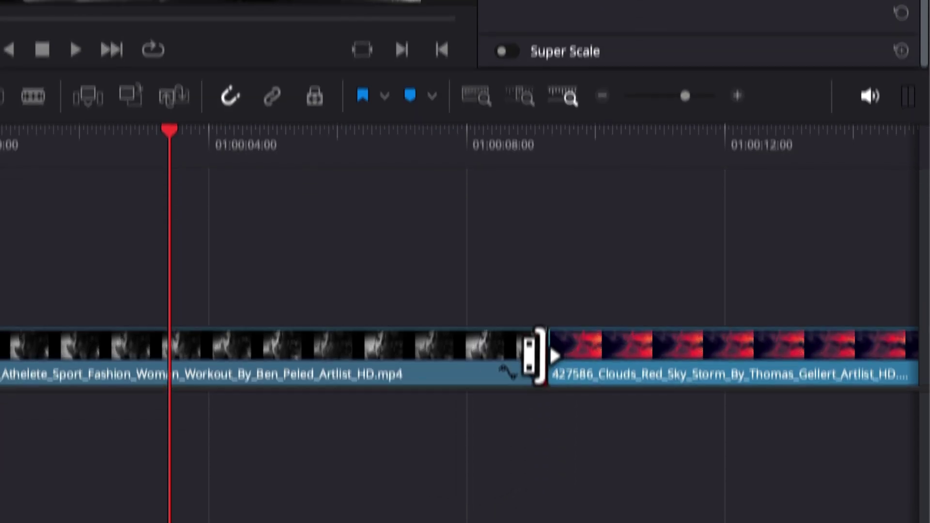
Step: Shorten the woman clip's end, trim the red-sky clip's start, and close the gap
{"action": "left_click_drag", "start_coordinate": [543, 436], "coordinate": [321, 443]}
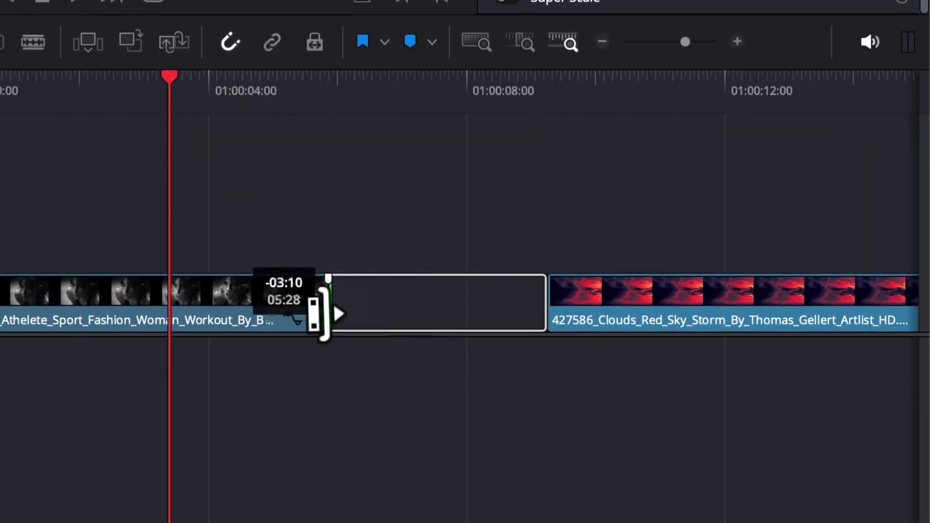
{"action": "left_click_drag", "start_coordinate": [321, 314], "coordinate": [322, 315]}
{"action": "left_click_drag", "start_coordinate": [552, 315], "coordinate": [698, 315]}
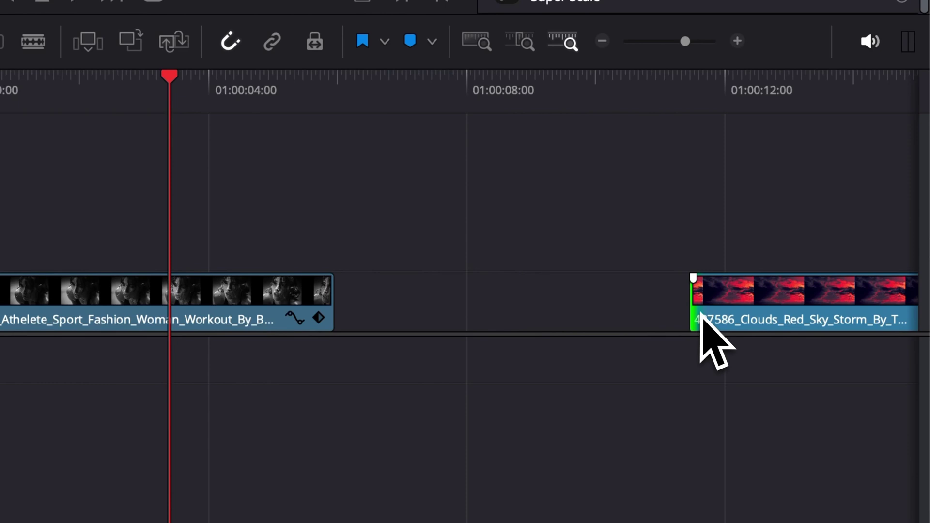
{"action": "left_click_drag", "start_coordinate": [775, 318], "coordinate": [387, 315]}
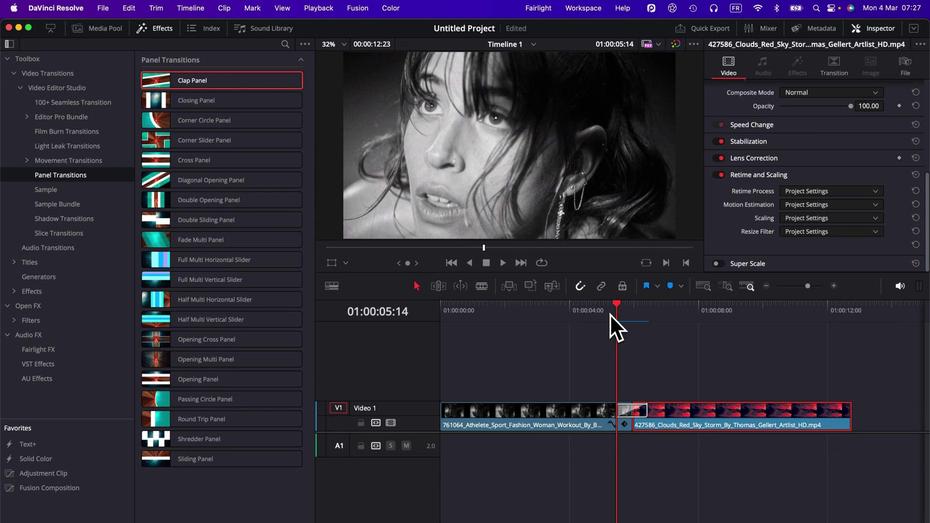
Step: Play back the Clap Panel transition and set Playback > Render Cache to Smart
{"action": "key", "text": "space"}
{"action": "key", "text": "space"}
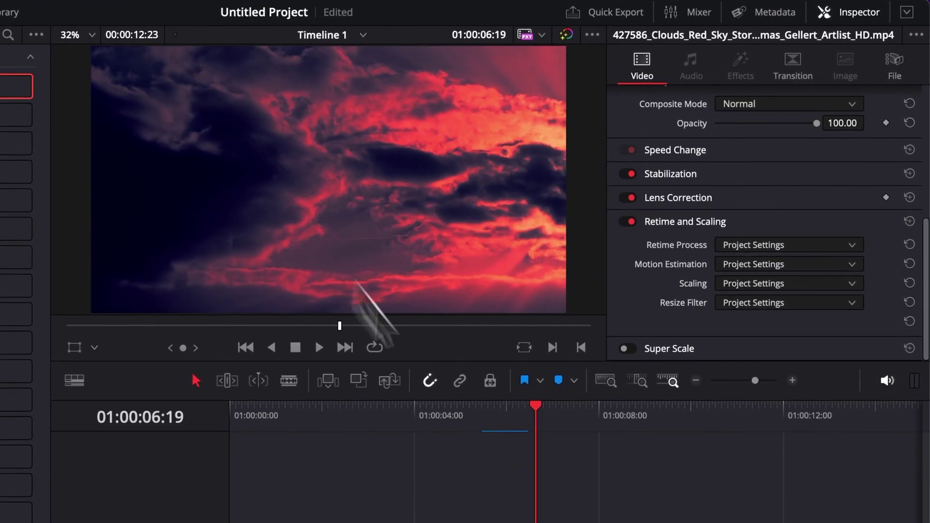
{"action": "key", "text": "space"}
{"action": "key", "text": "space"}
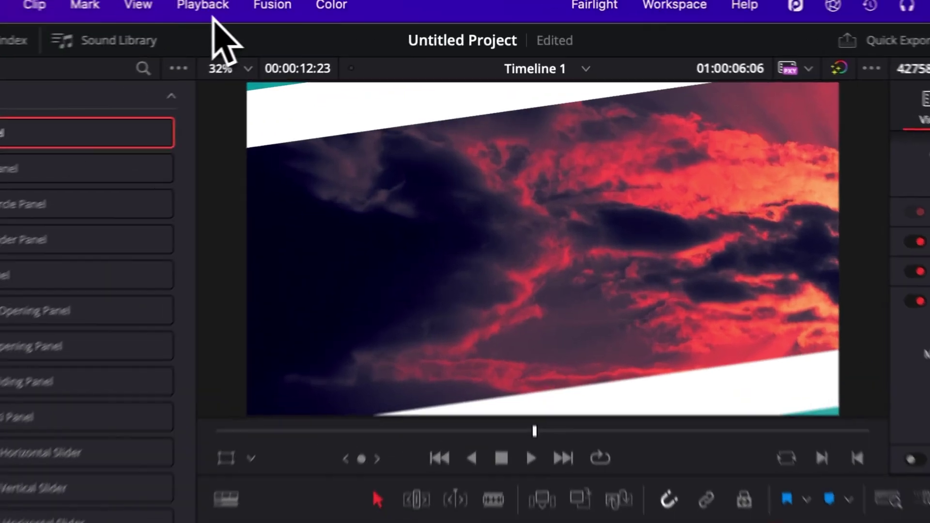
{"action": "left_click", "coordinate": [215, 8]}
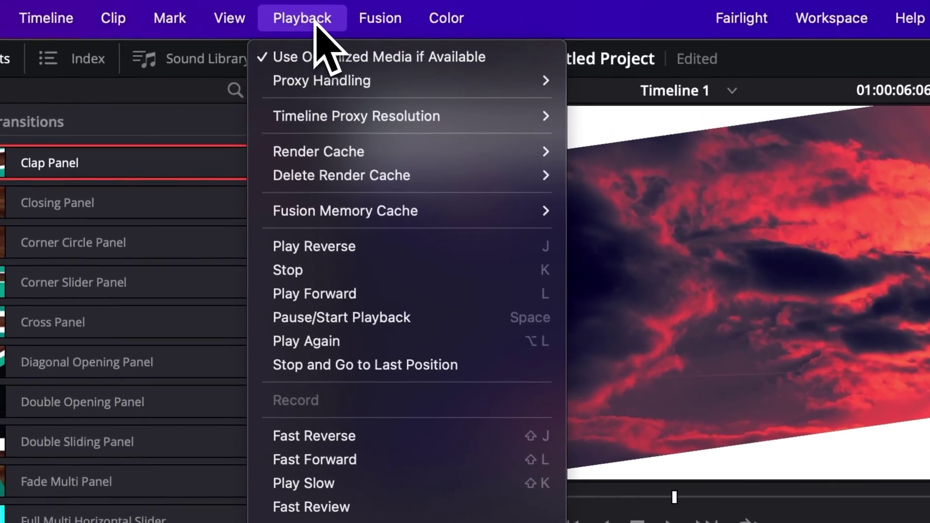
{"action": "mouse_move", "coordinate": [415, 151]}
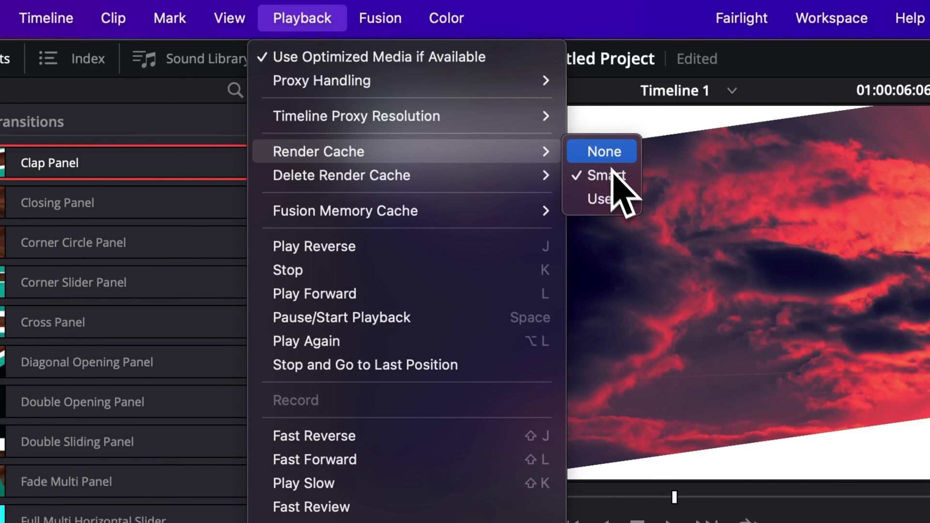
{"action": "left_click", "coordinate": [606, 154]}
{"action": "left_click", "coordinate": [345, 25]}
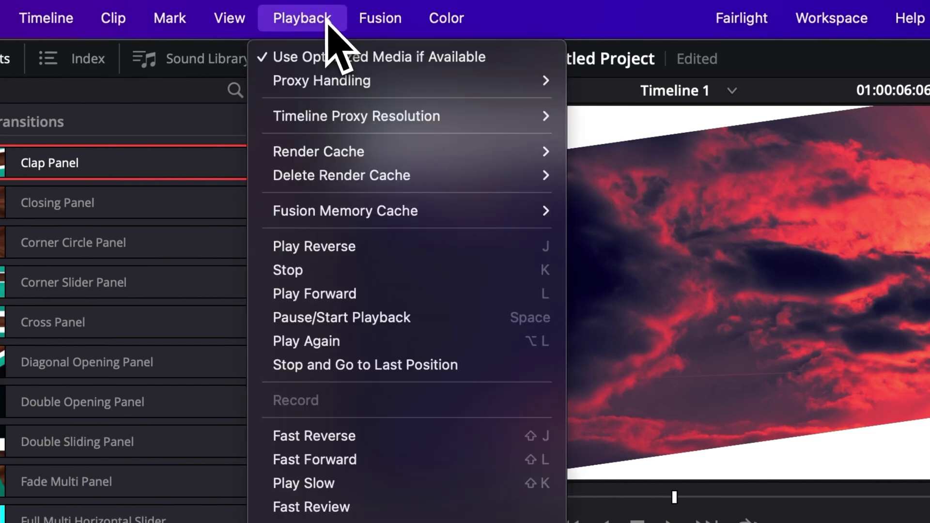
{"action": "mouse_move", "coordinate": [340, 151]}
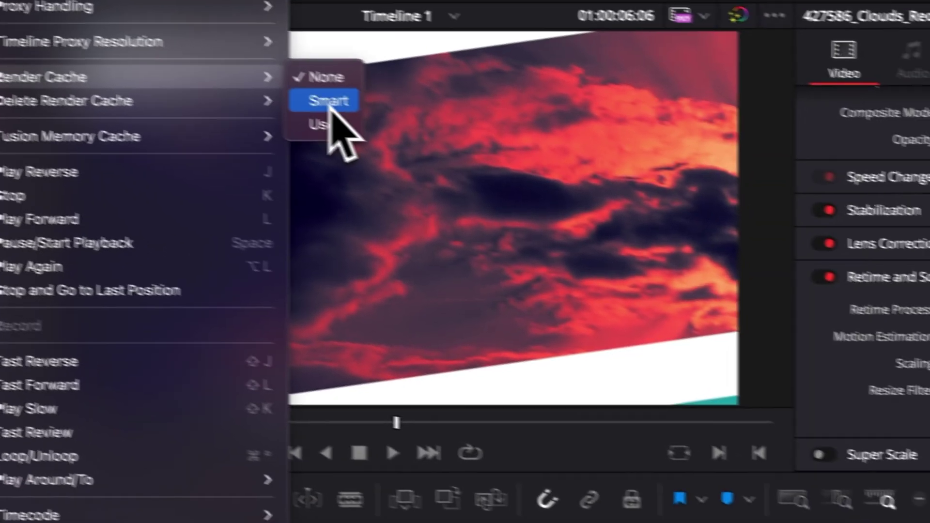
{"action": "left_click", "coordinate": [606, 176]}
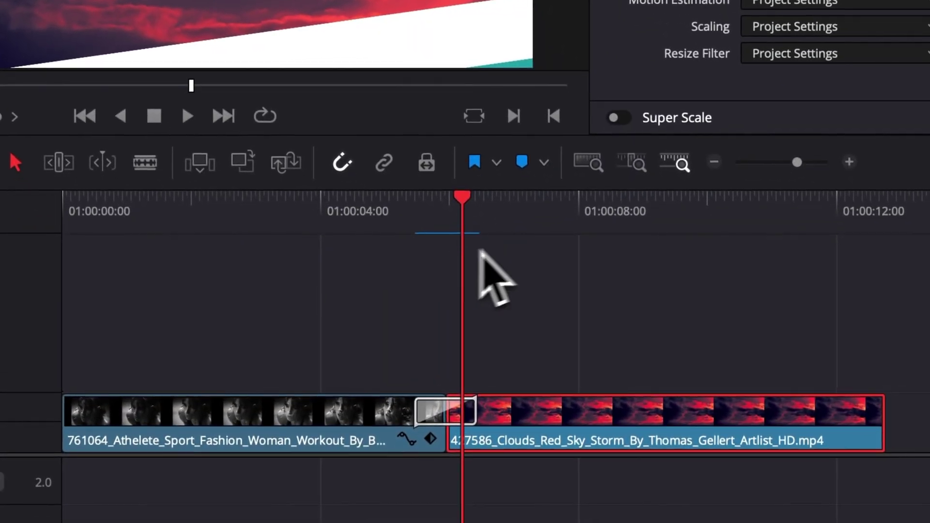
{"action": "key", "text": "Up"}
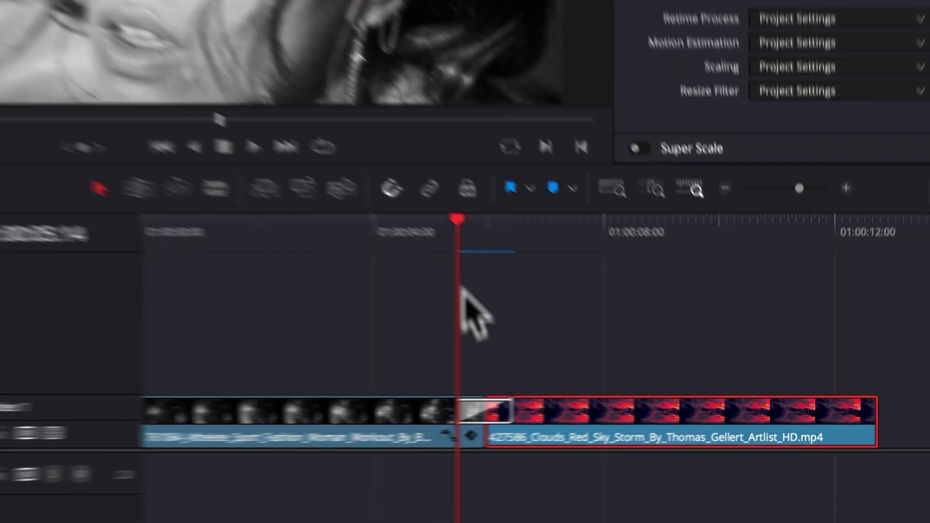
{"action": "key", "text": "space"}
{"action": "key", "text": "space"}
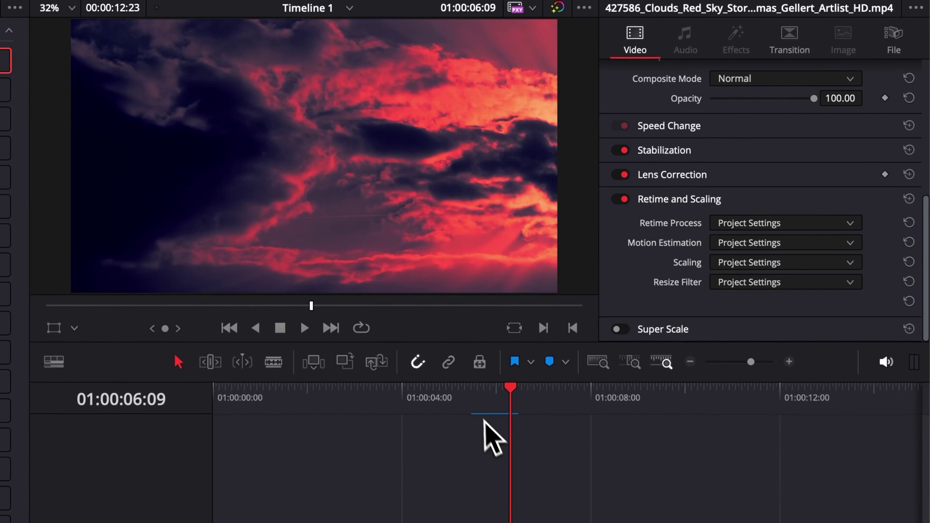
{"action": "left_click", "coordinate": [478, 409]}
{"action": "key", "text": "space"}
{"action": "left_click", "coordinate": [478, 409]}
{"action": "left_click", "coordinate": [471, 403]}
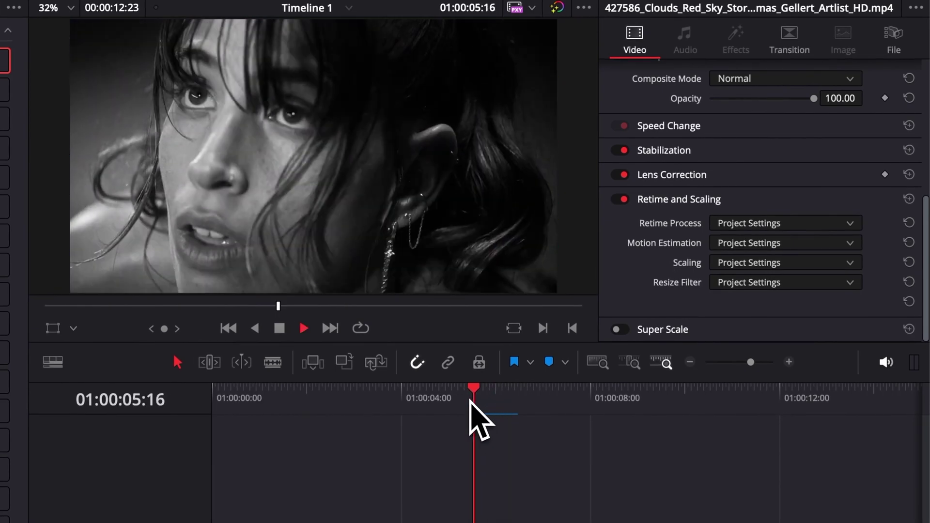
{"action": "key", "text": "space"}
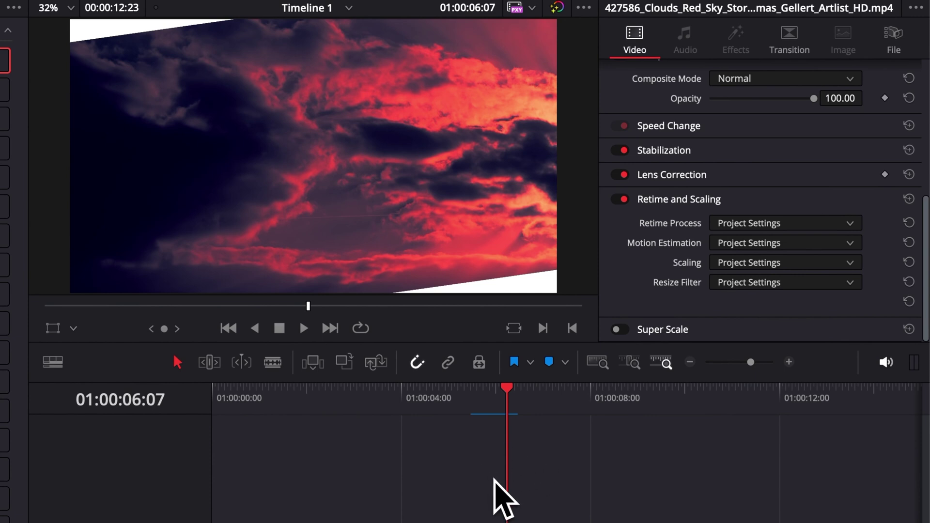
{"action": "left_click", "coordinate": [470, 415]}
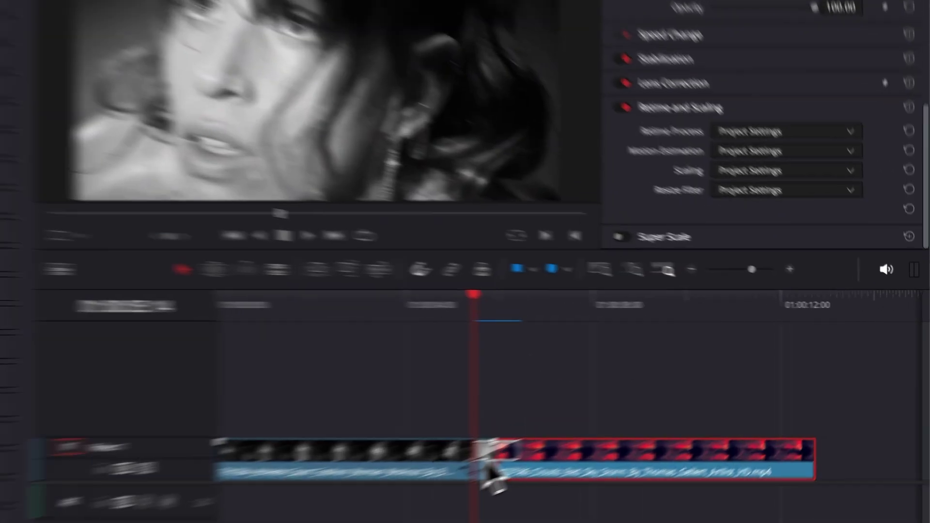
Step: Give the Clap Panel transition a 2-second (60-frame) duration and play it back
{"action": "left_click", "coordinate": [622, 412]}
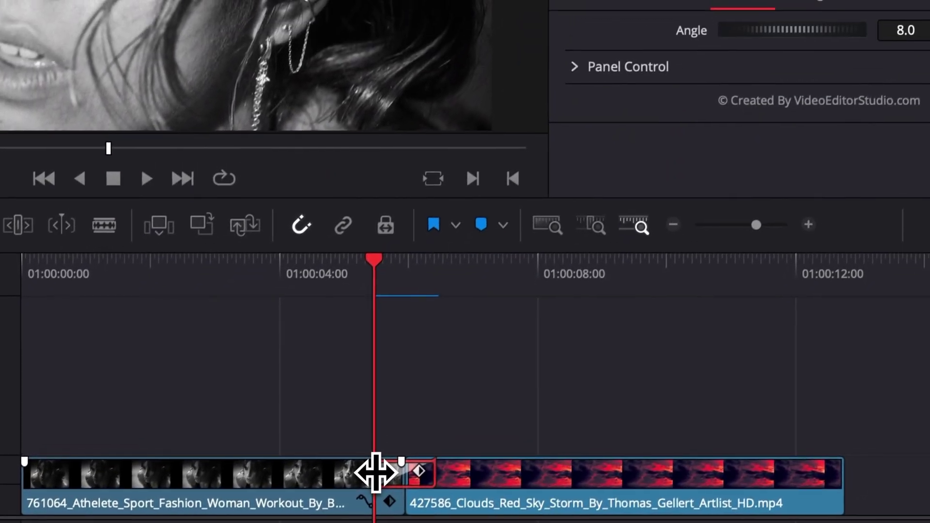
{"action": "left_click_drag", "start_coordinate": [376, 473], "coordinate": [305, 494]}
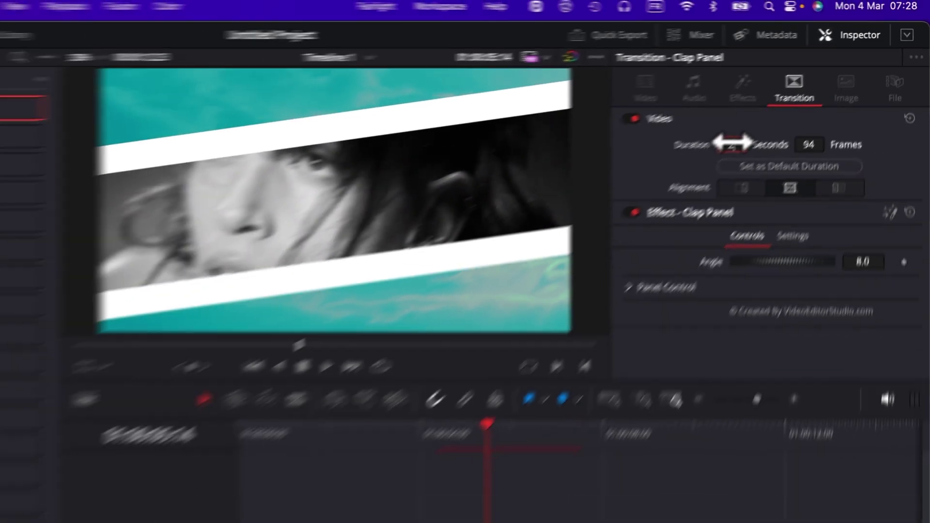
{"action": "type", "text": "2"}
{"action": "key", "text": "Return"}
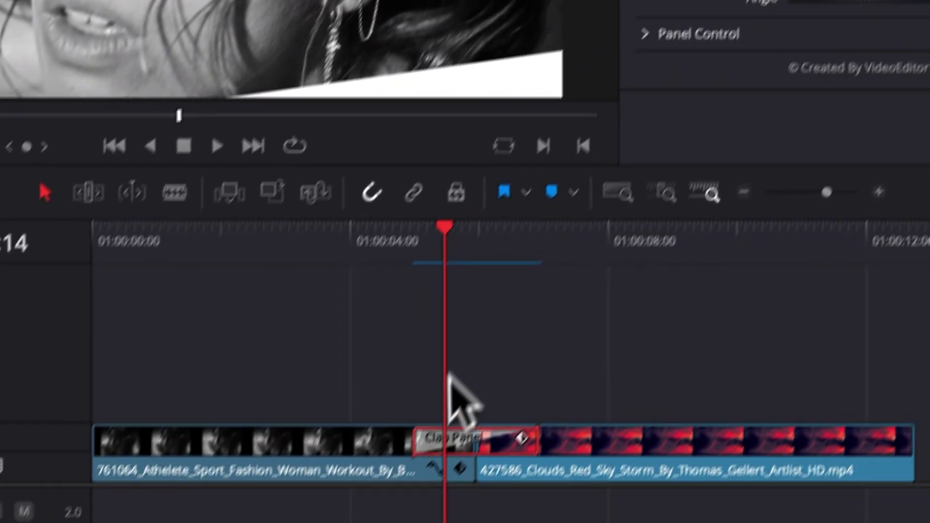
{"action": "key", "text": "Up"}
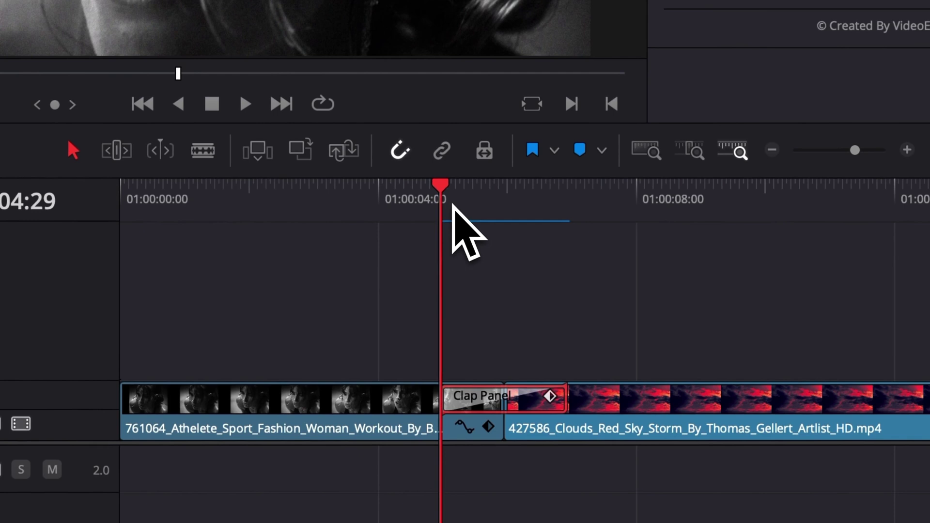
{"action": "key", "text": "space"}
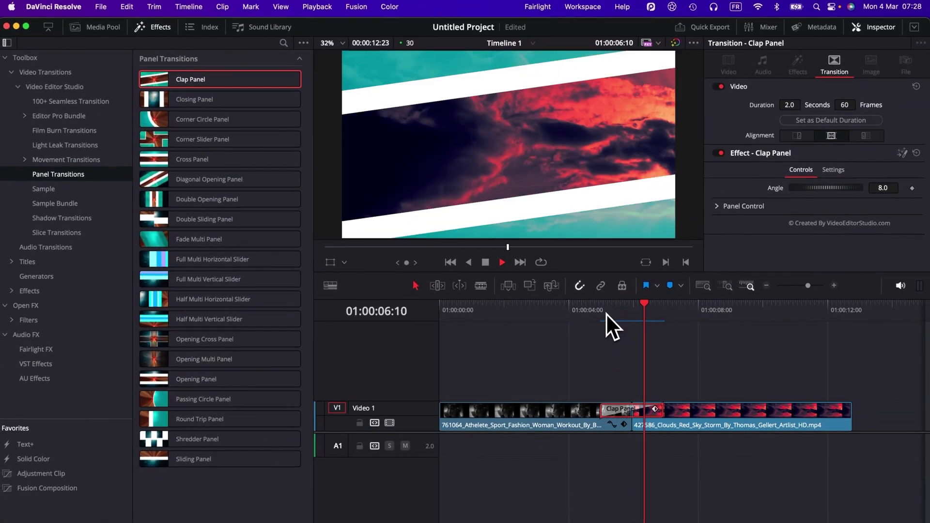
{"action": "left_click_drag", "start_coordinate": [606, 313], "coordinate": [621, 314]}
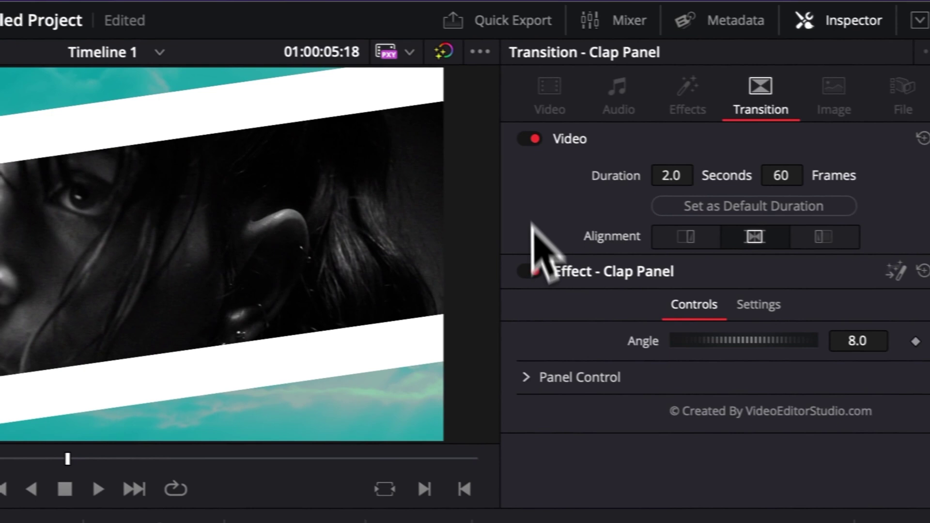
Step: Expand Panel Control, try the panel Opacity slider, and reset it to 0.5
{"action": "left_click", "coordinate": [722, 395]}
{"action": "scroll", "coordinate": [591, 416], "scroll_direction": "down", "scroll_amount": 5}
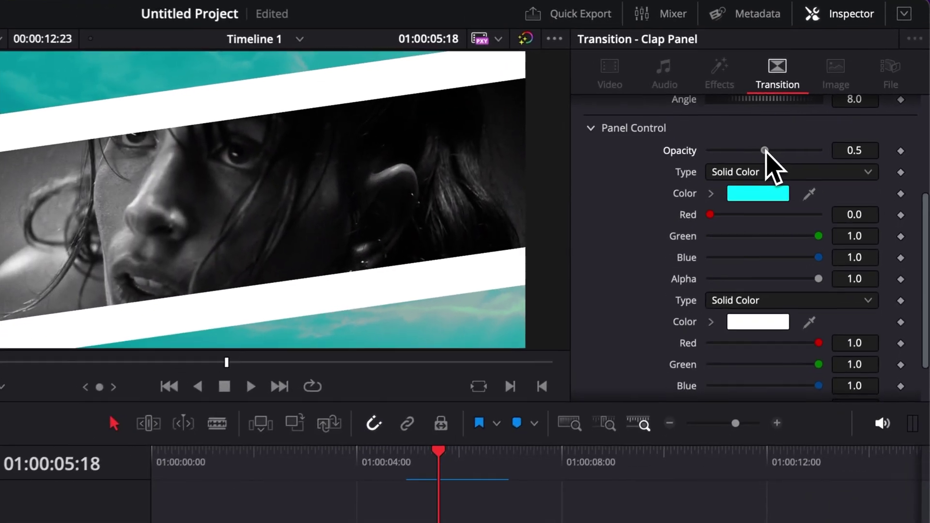
{"action": "left_click_drag", "start_coordinate": [722, 191], "coordinate": [770, 191]}
{"action": "left_click_drag", "start_coordinate": [801, 148], "coordinate": [843, 154]}
{"action": "key", "text": "ctrl+z"}
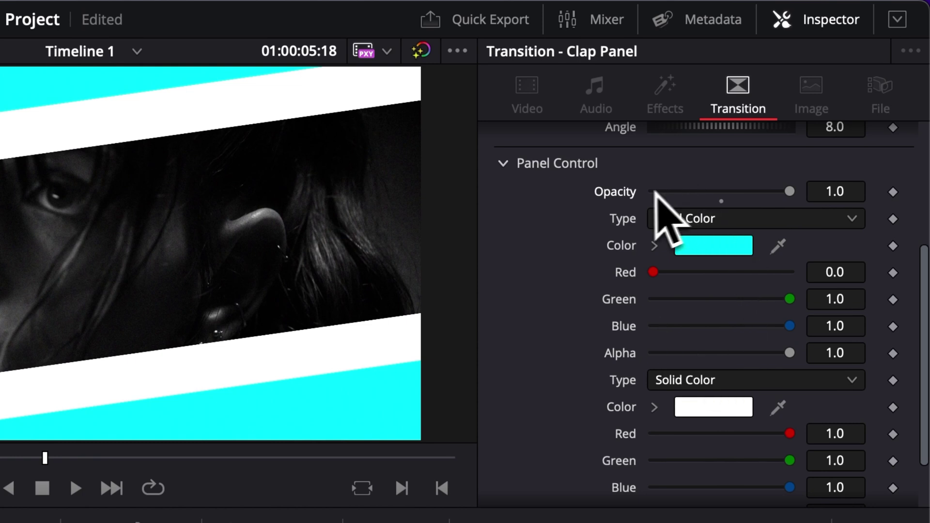
{"action": "double_click", "coordinate": [630, 191]}
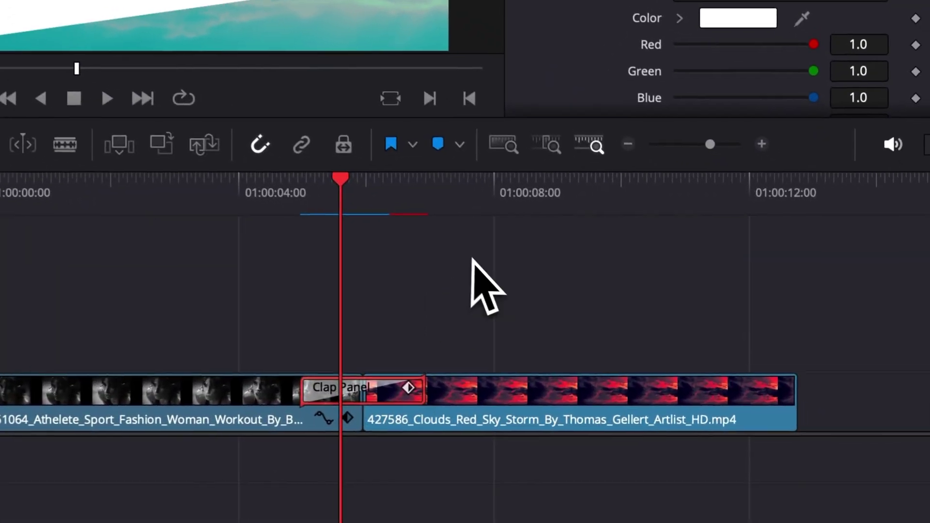
Step: Sample a dark mauve (R 0.333, G 0.235, B 0.290) from the sky for the first panel colour
{"action": "left_click", "coordinate": [749, 311]}
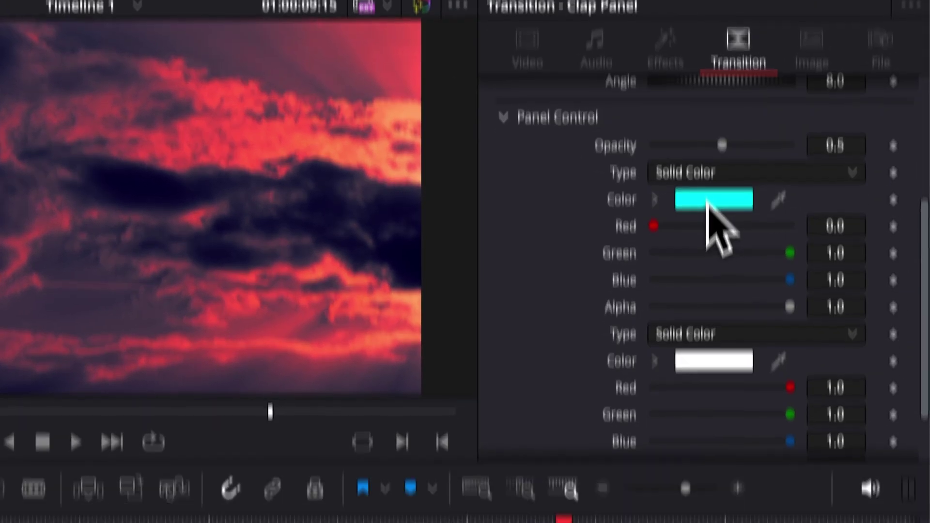
{"action": "left_click", "coordinate": [825, 289]}
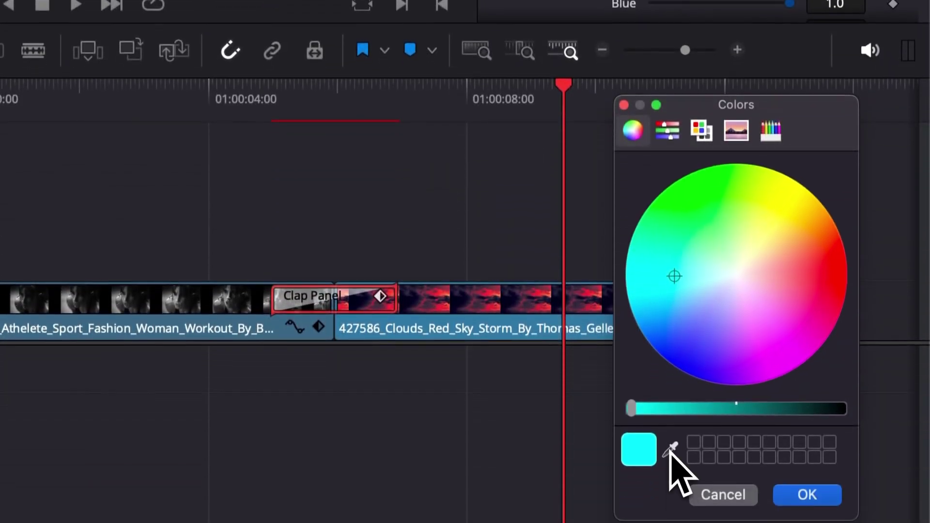
{"action": "left_click", "coordinate": [670, 449]}
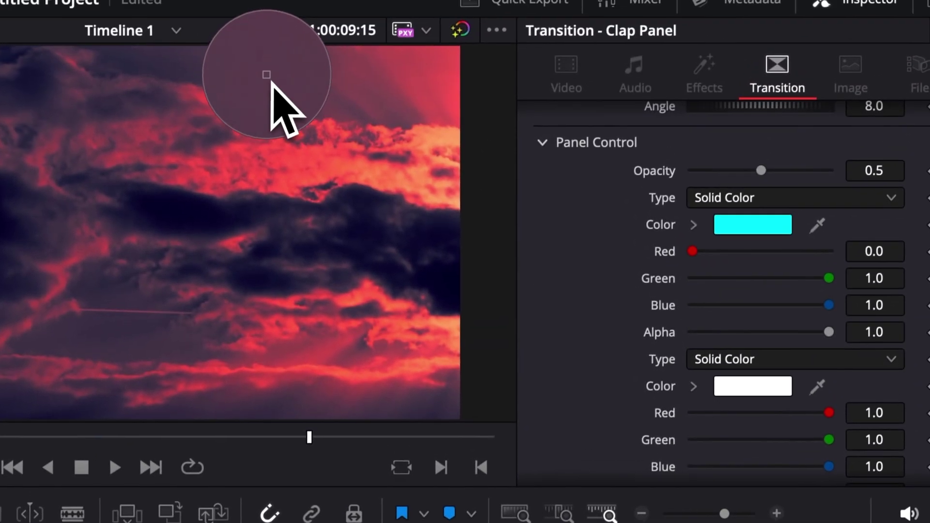
{"action": "left_click", "coordinate": [266, 75]}
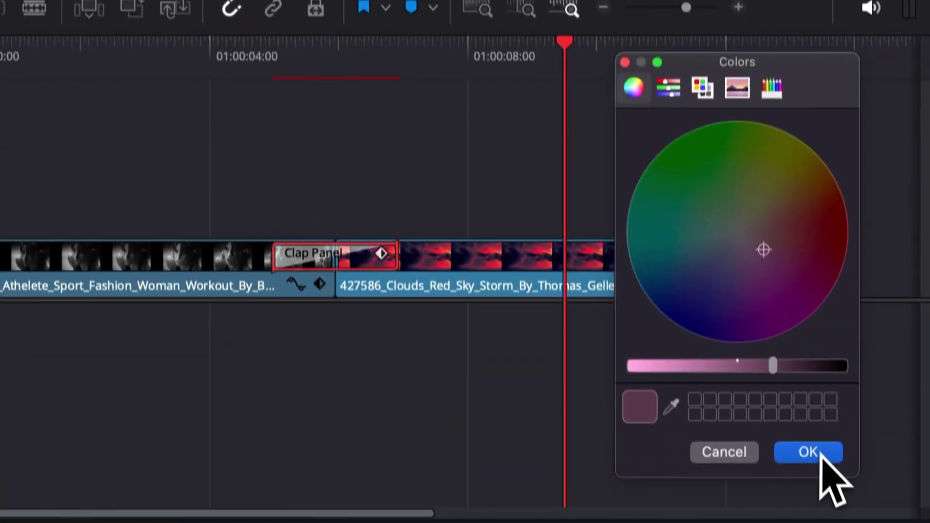
{"action": "left_click", "coordinate": [820, 455]}
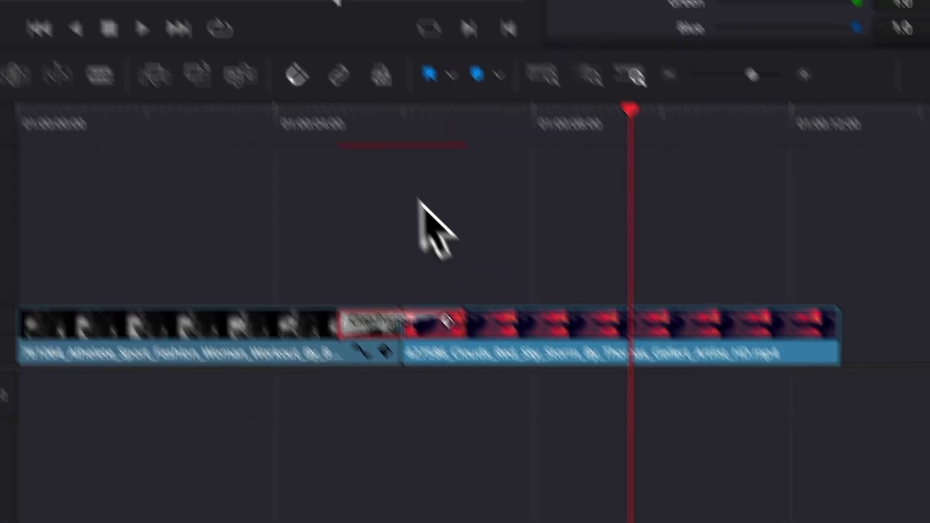
Step: Preview the Clap Panel transition with its new purple first panel colour
{"action": "left_click", "coordinate": [237, 30]}
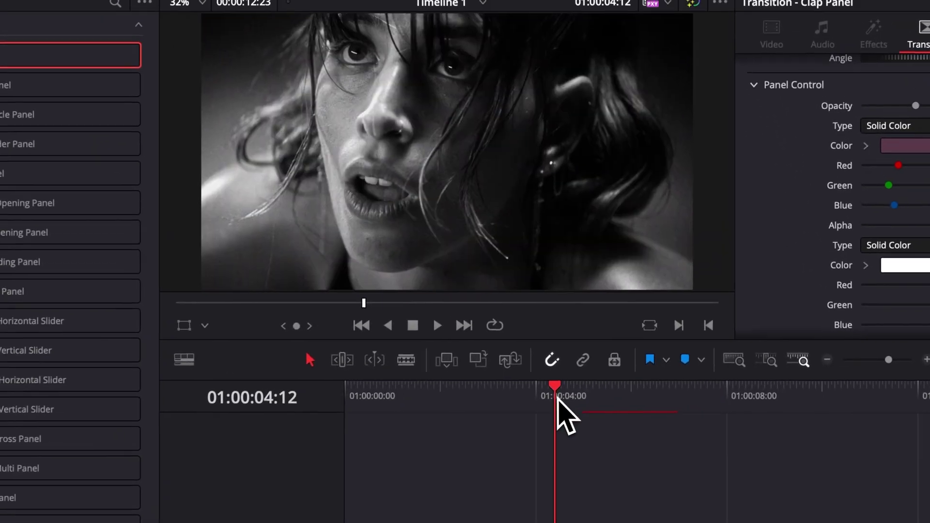
{"action": "key", "text": "space"}
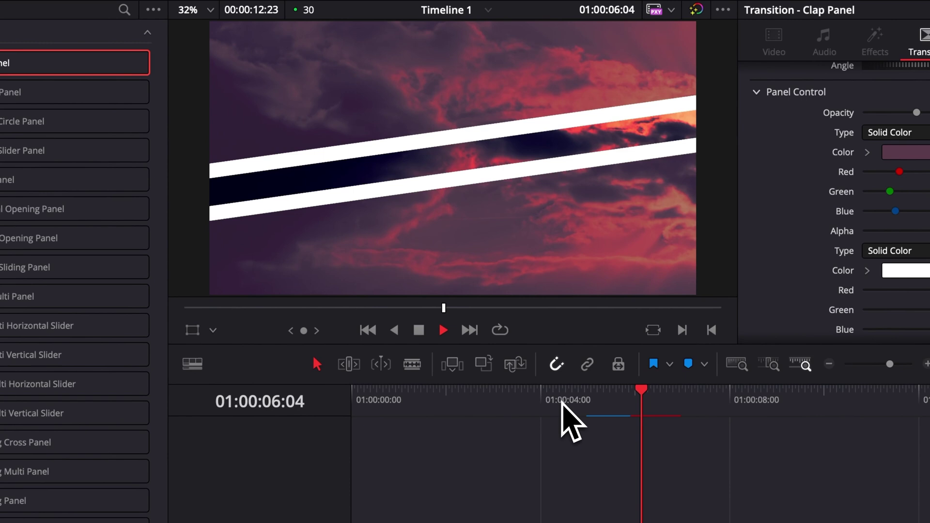
{"action": "key", "text": "space"}
{"action": "left_click", "coordinate": [630, 400]}
{"action": "left_click", "coordinate": [524, 400]}
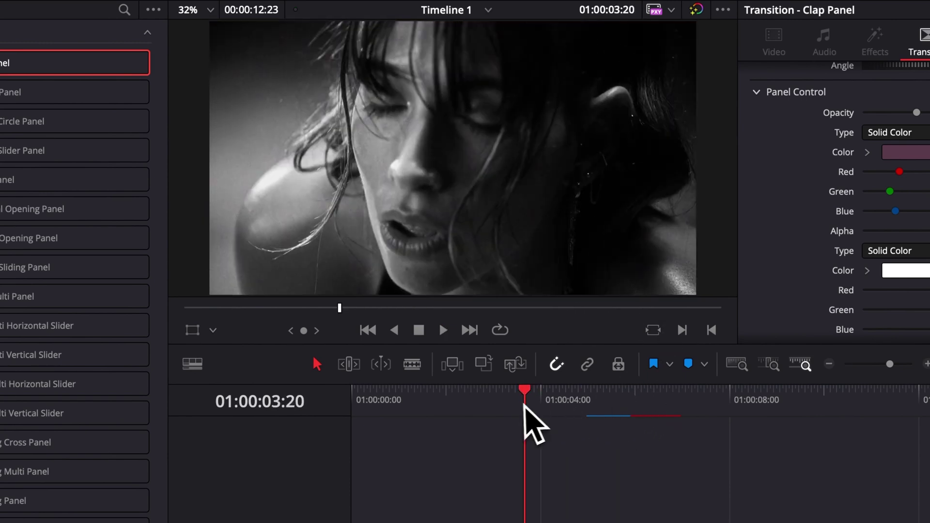
{"action": "key", "text": "space"}
{"action": "left_click", "coordinate": [577, 402]}
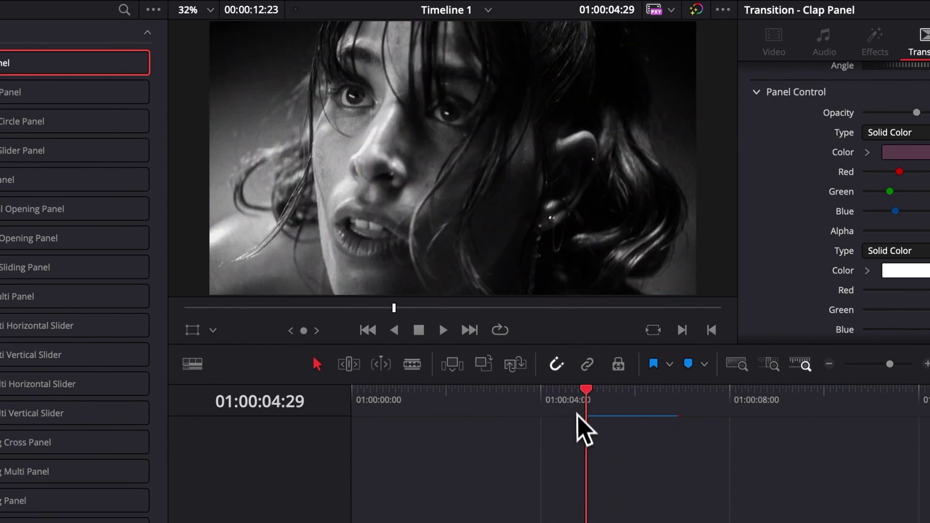
{"action": "key", "text": "space"}
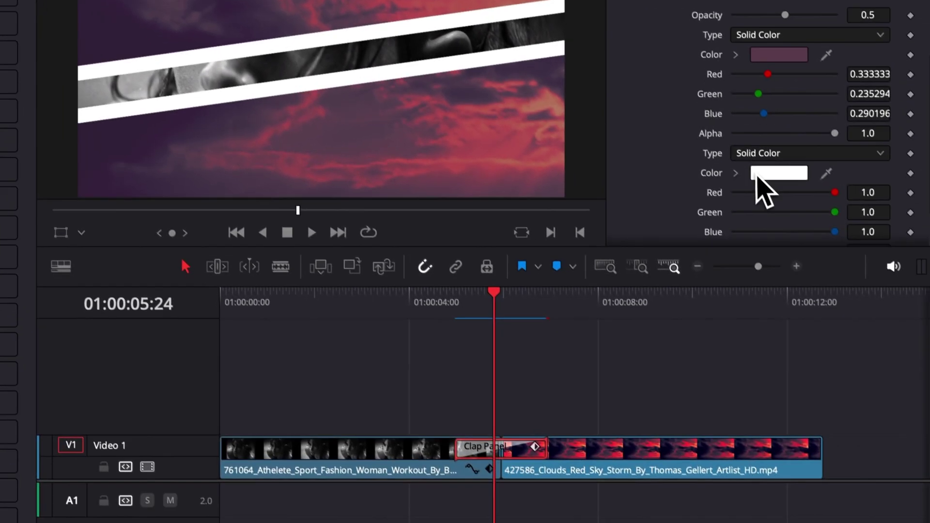
Step: Change the second panel colour from white to black (0.0) and replay the transition
{"action": "left_click", "coordinate": [905, 270]}
{"action": "left_click_drag", "start_coordinate": [795, 517], "coordinate": [927, 522]}
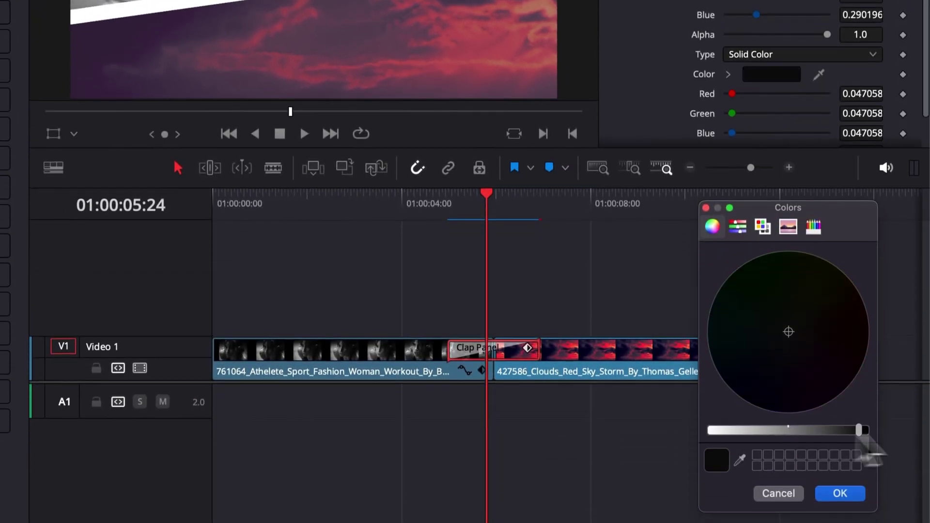
{"action": "left_click", "coordinate": [840, 488]}
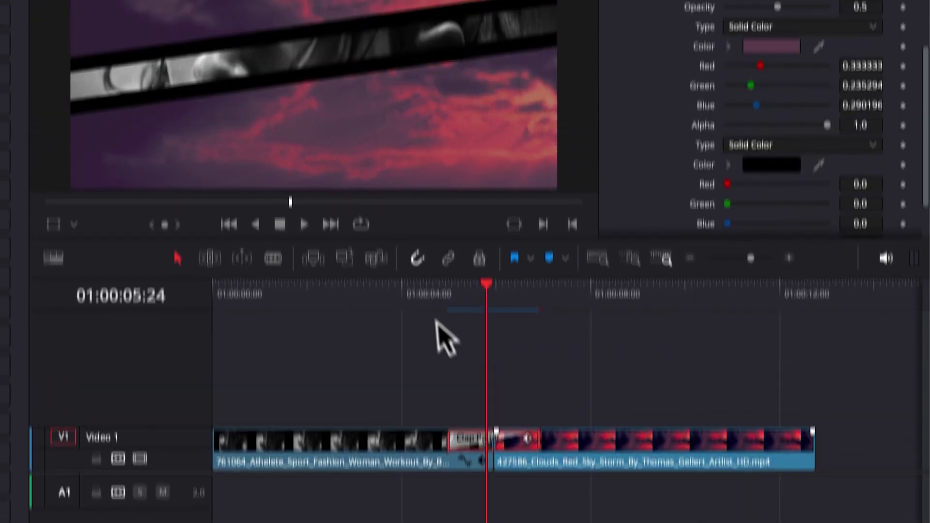
{"action": "left_click", "coordinate": [446, 198]}
{"action": "key", "text": "space"}
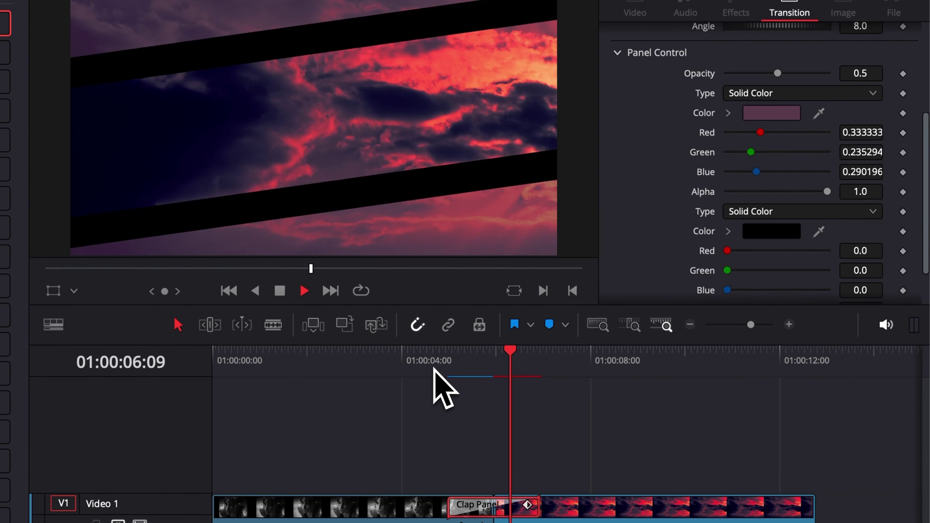
{"action": "key", "text": "space"}
{"action": "key", "text": "space"}
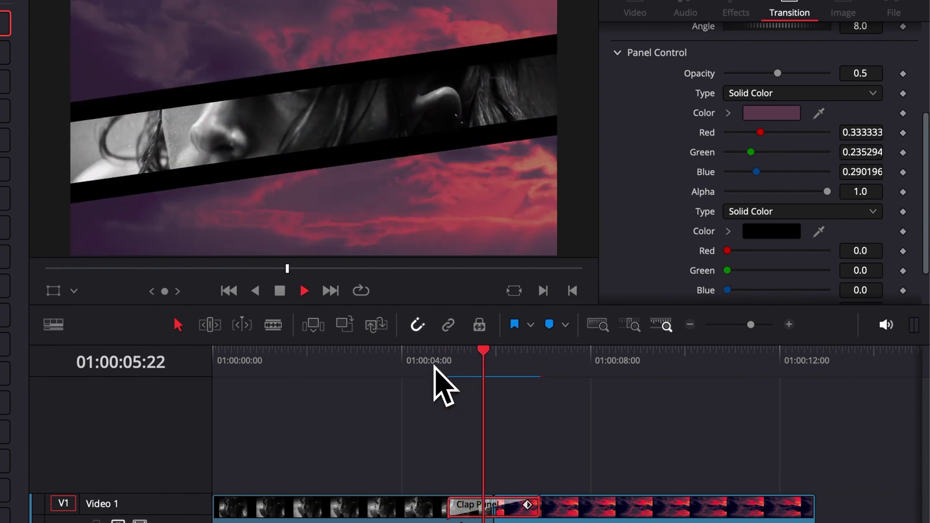
{"action": "key", "text": "space"}
{"action": "left_click", "coordinate": [464, 365]}
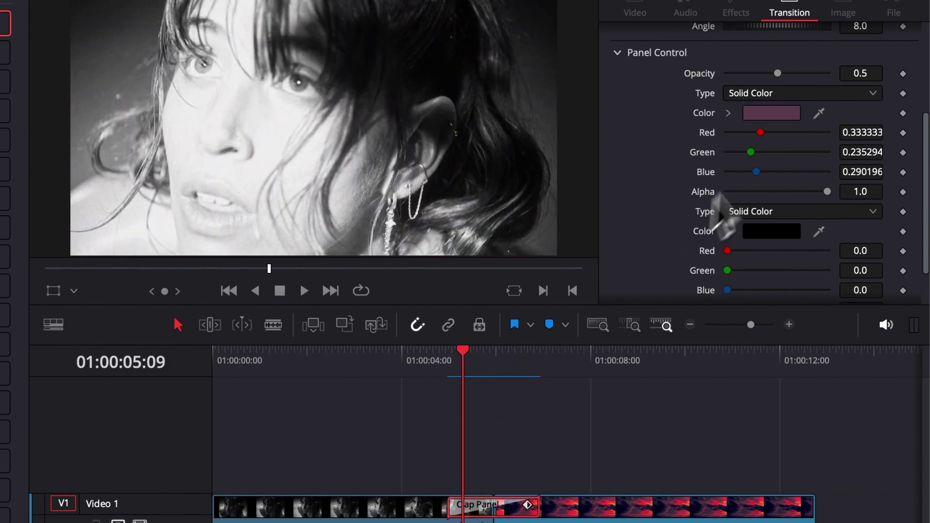
{"action": "scroll", "coordinate": [722, 213], "scroll_direction": "up", "scroll_amount": 5}
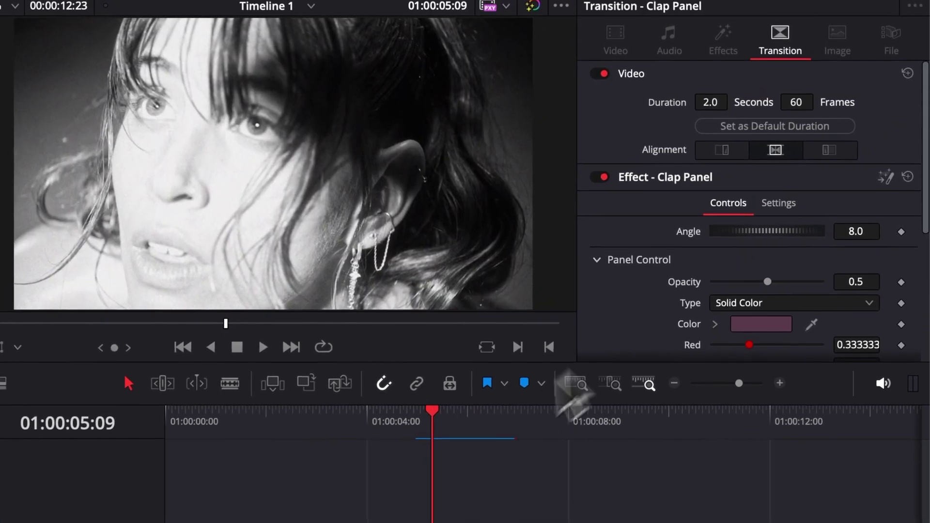
Step: Change the Clap Panel angle from 8.0 to about -53.4 so the panels sweep diagonally
{"action": "left_click", "coordinate": [475, 373]}
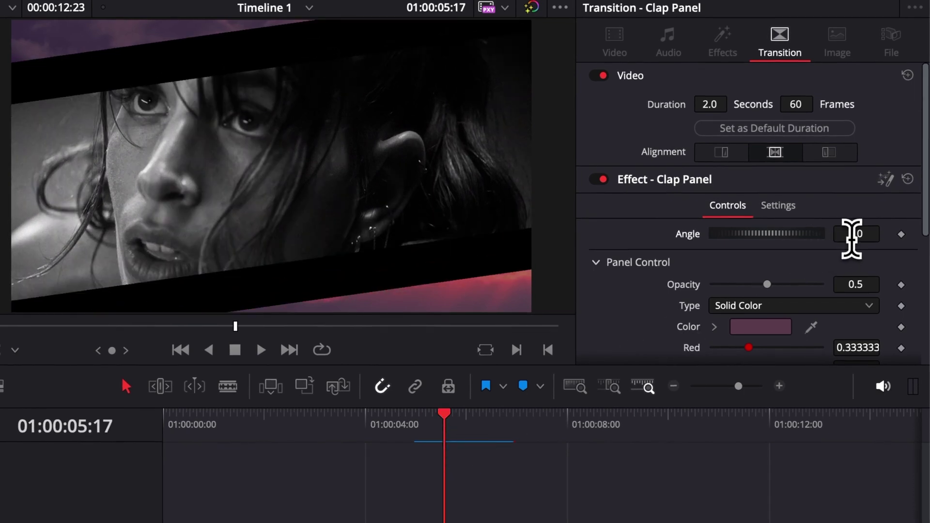
{"action": "left_click_drag", "start_coordinate": [852, 238], "coordinate": [802, 238]}
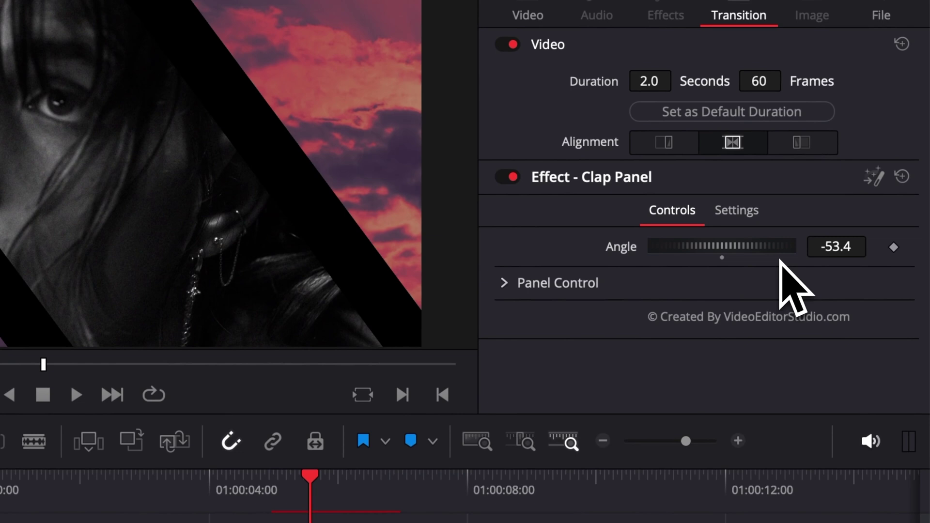
{"action": "left_click", "coordinate": [509, 281]}
{"action": "left_click", "coordinate": [504, 285]}
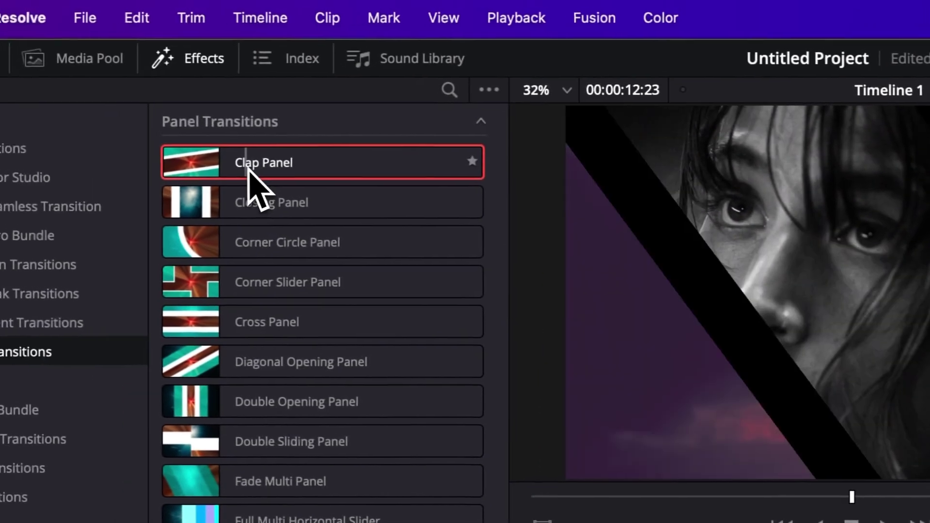
Step: Replace the Clap Panel with the Closing Panel transition at the woman/sky cut and play it back
{"action": "left_click_drag", "start_coordinate": [249, 167], "coordinate": [251, 165]}
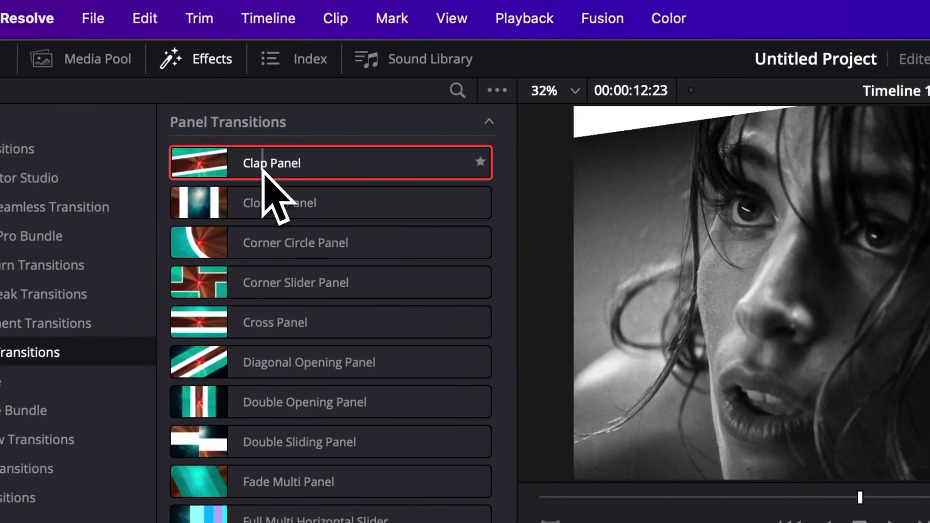
{"action": "left_click_drag", "start_coordinate": [253, 213], "coordinate": [400, 521]}
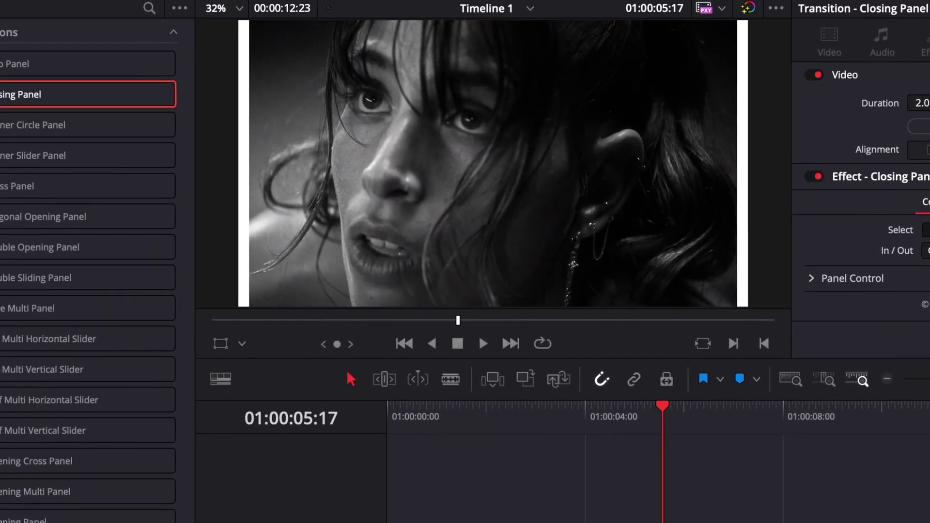
{"action": "left_click", "coordinate": [533, 305]}
{"action": "key", "text": "space"}
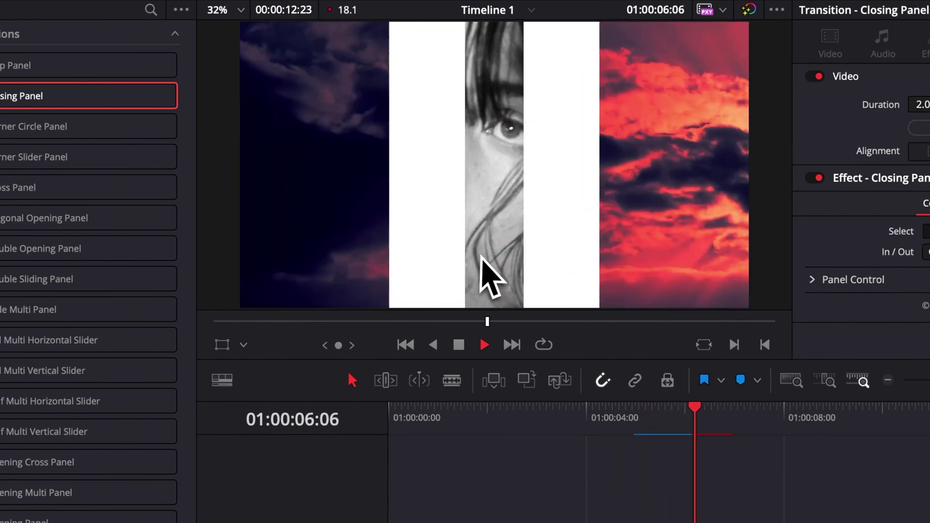
{"action": "key", "text": "space"}
{"action": "left_click", "coordinate": [661, 410]}
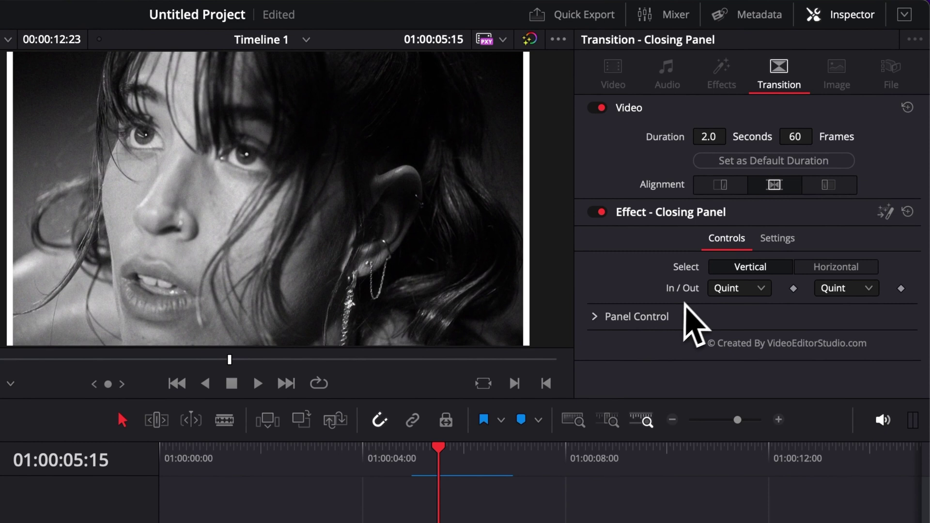
{"action": "left_click", "coordinate": [626, 291]}
{"action": "left_click", "coordinate": [594, 318]}
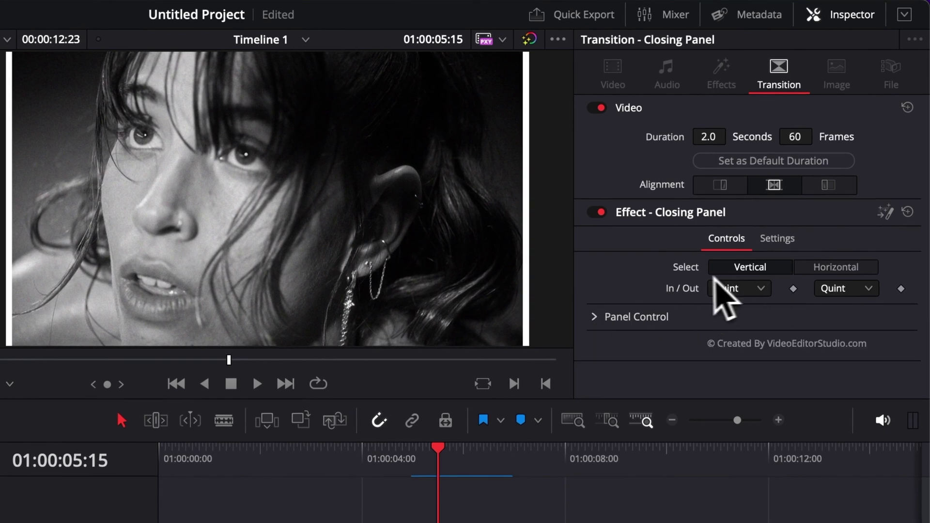
{"action": "key", "text": "space"}
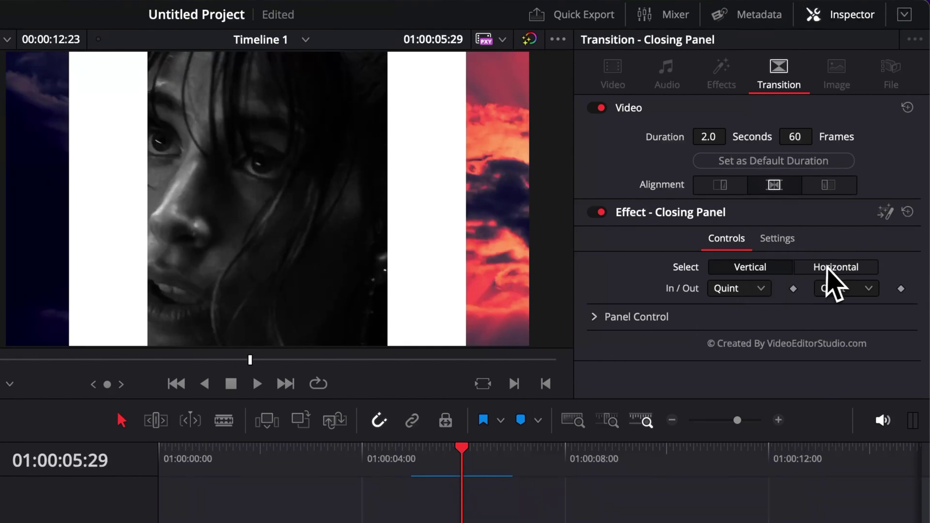
{"action": "left_click", "coordinate": [829, 268]}
{"action": "left_click", "coordinate": [770, 268]}
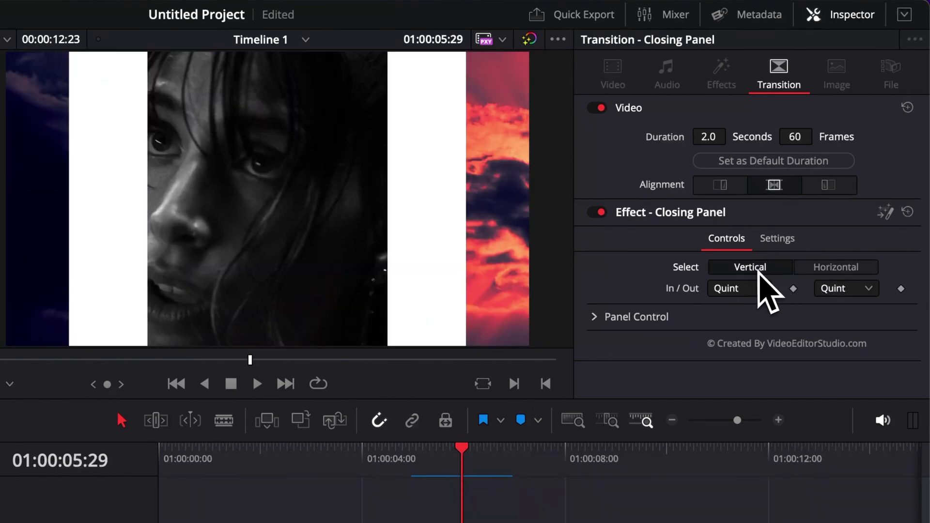
{"action": "left_click", "coordinate": [820, 271]}
{"action": "left_click", "coordinate": [786, 271]}
{"action": "left_click", "coordinate": [824, 268]}
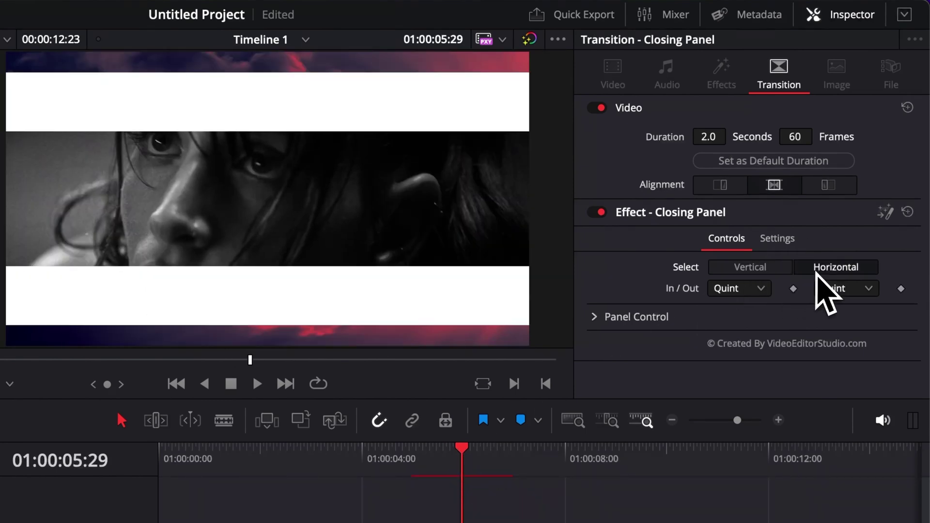
{"action": "left_click", "coordinate": [756, 272]}
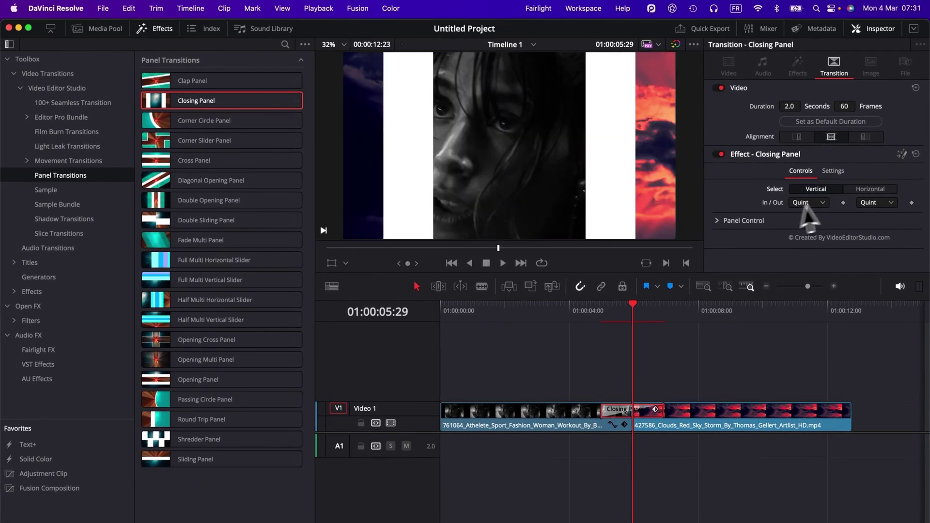
Step: Compare horizontal panels, keep Vertical, and set both In and Out easing to Cubic
{"action": "left_click", "coordinate": [865, 191]}
{"action": "left_click", "coordinate": [809, 191]}
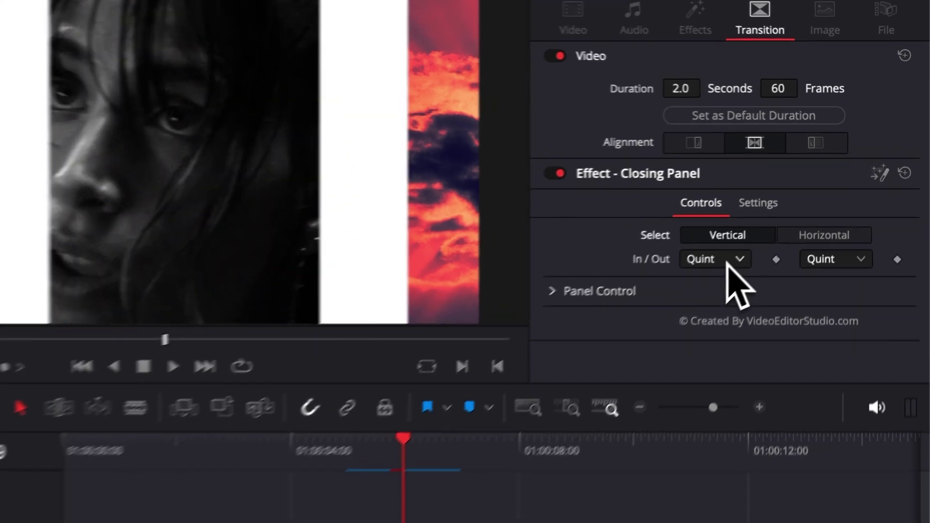
{"action": "left_click", "coordinate": [750, 288]}
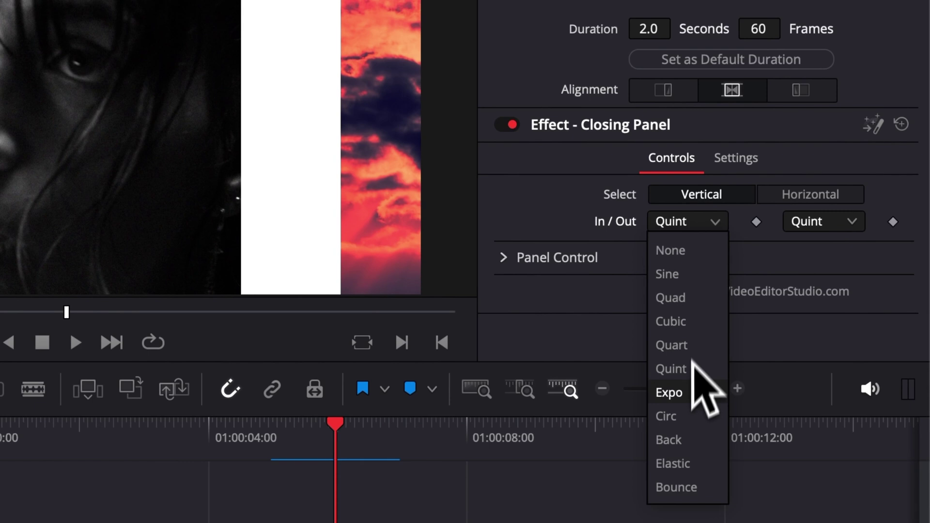
{"action": "left_click", "coordinate": [680, 323]}
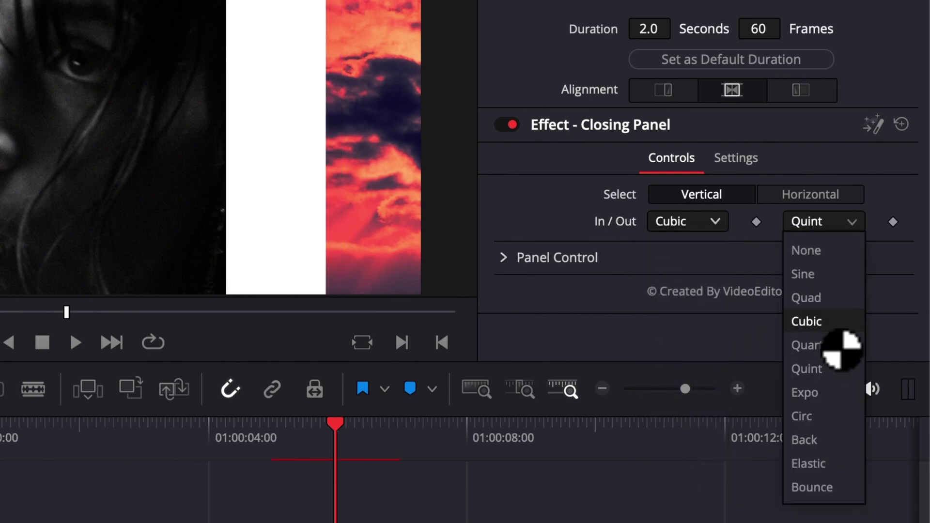
{"action": "left_click", "coordinate": [807, 322]}
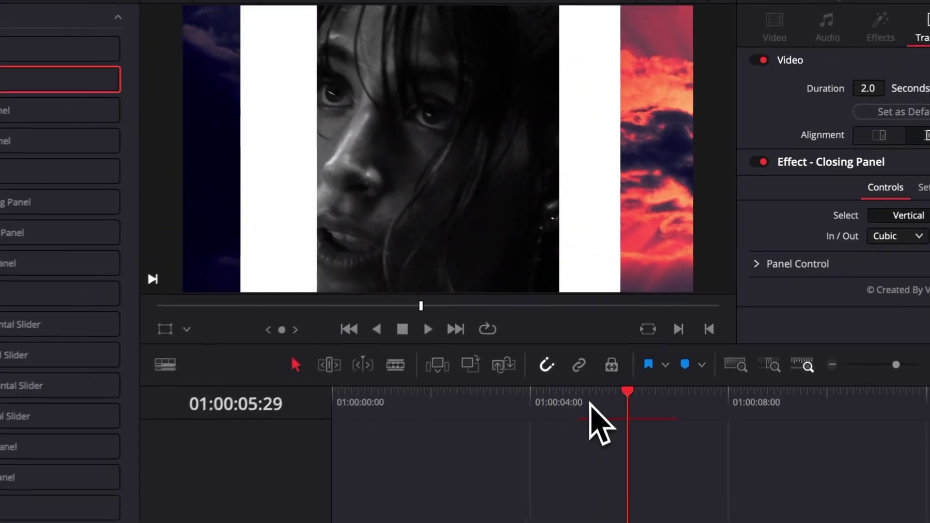
Step: Replay the transition twice from its start to review the Cubic easing, keeping Cubic selected
{"action": "key", "text": "shift+Left"}
{"action": "key", "text": "space"}
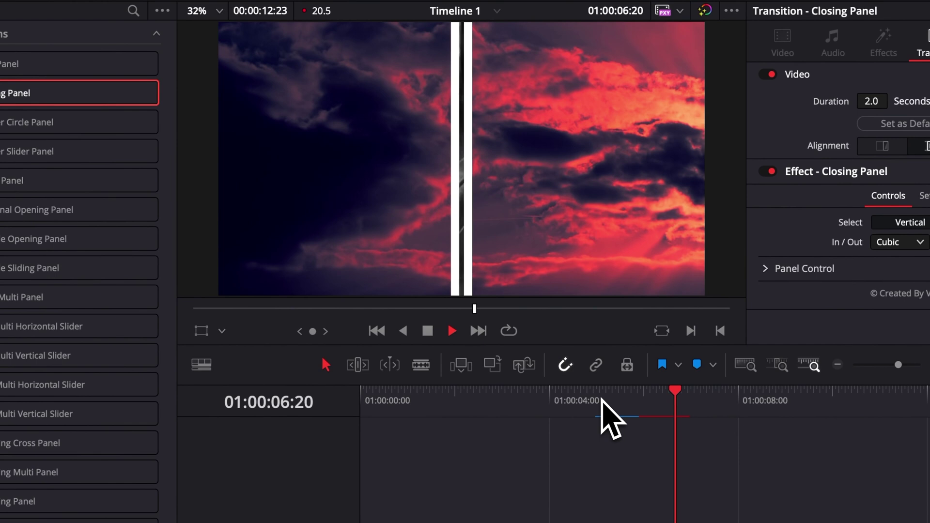
{"action": "key", "text": "space"}
{"action": "key", "text": "space"}
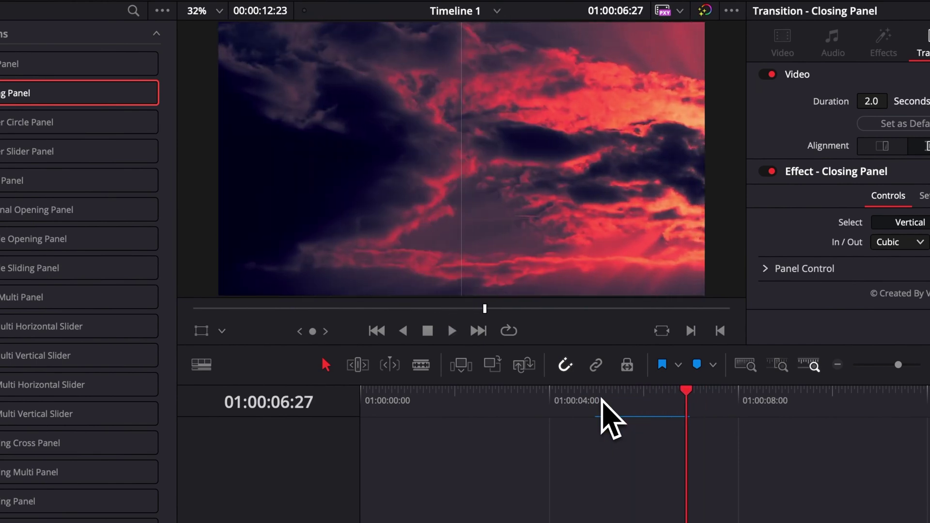
{"action": "key", "text": "space"}
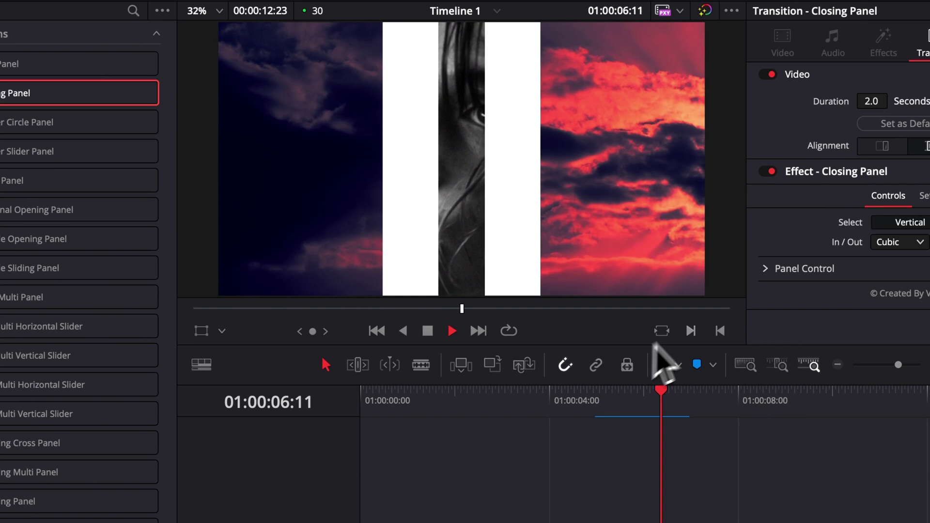
{"action": "key", "text": "space"}
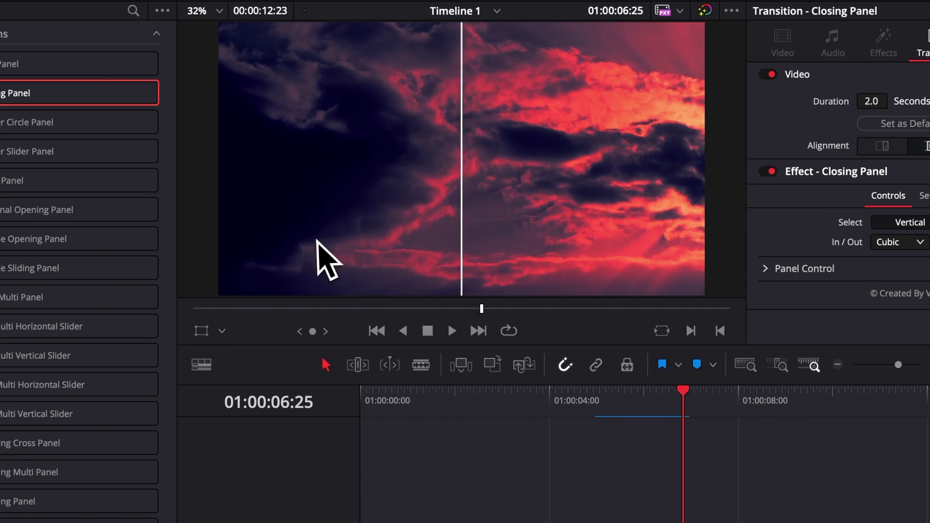
{"action": "left_click", "coordinate": [919, 243]}
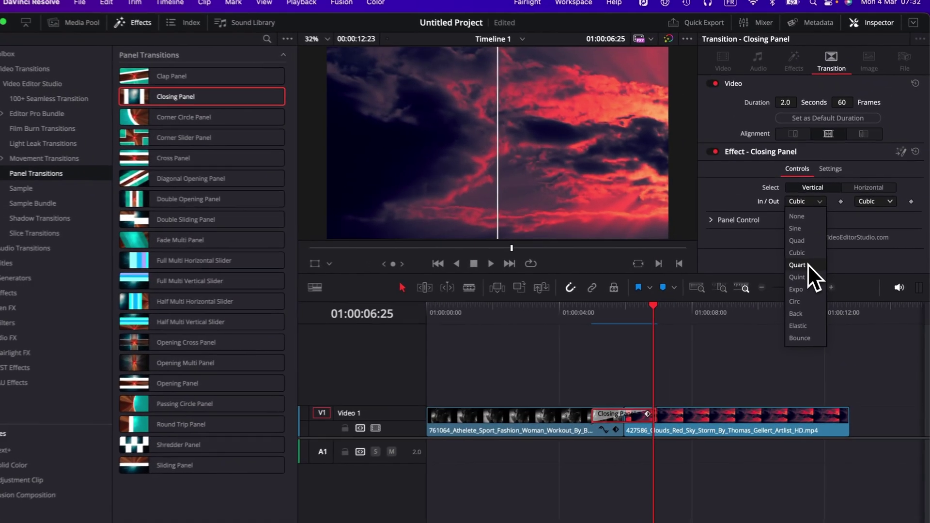
{"action": "left_click", "coordinate": [566, 274]}
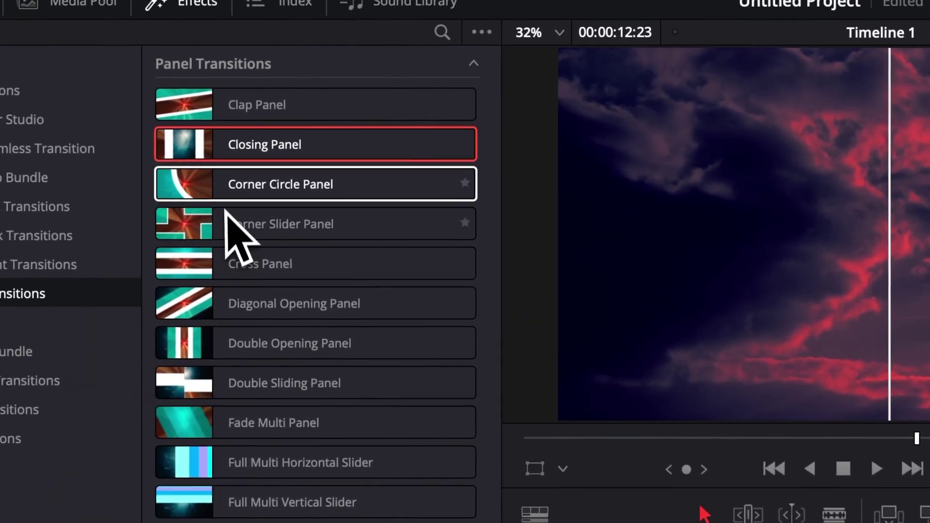
Step: Drop the Corner Circle Panel transition between the two clips and scrub onto it
{"action": "left_click", "coordinate": [180, 126]}
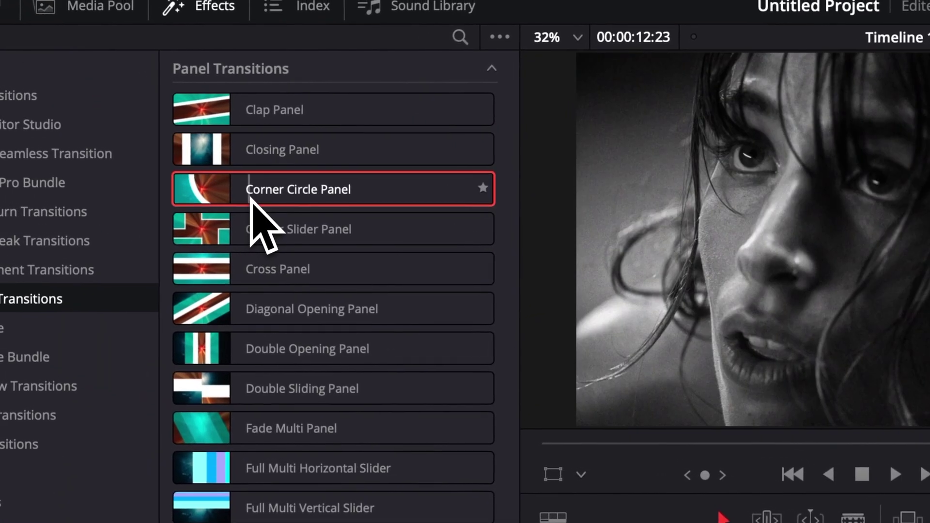
{"action": "left_click_drag", "start_coordinate": [250, 198], "coordinate": [667, 490]}
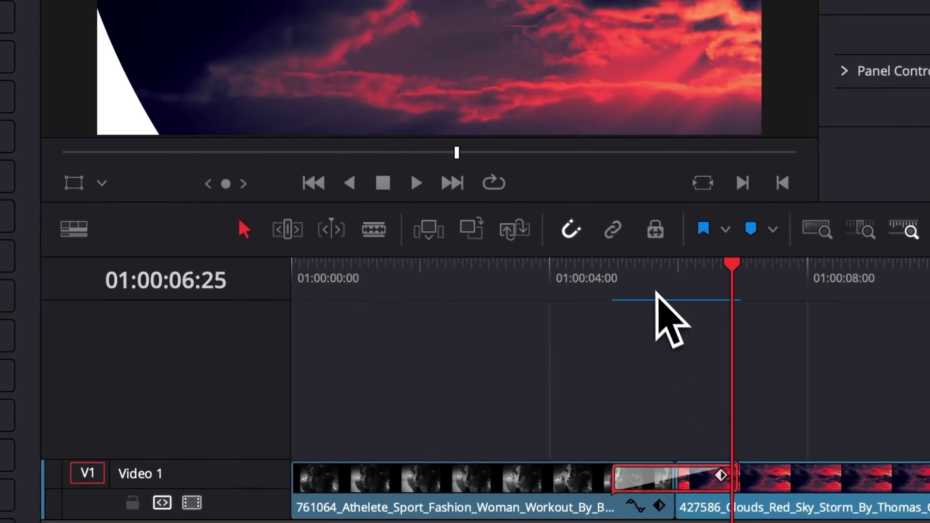
{"action": "left_click_drag", "start_coordinate": [637, 266], "coordinate": [646, 266]}
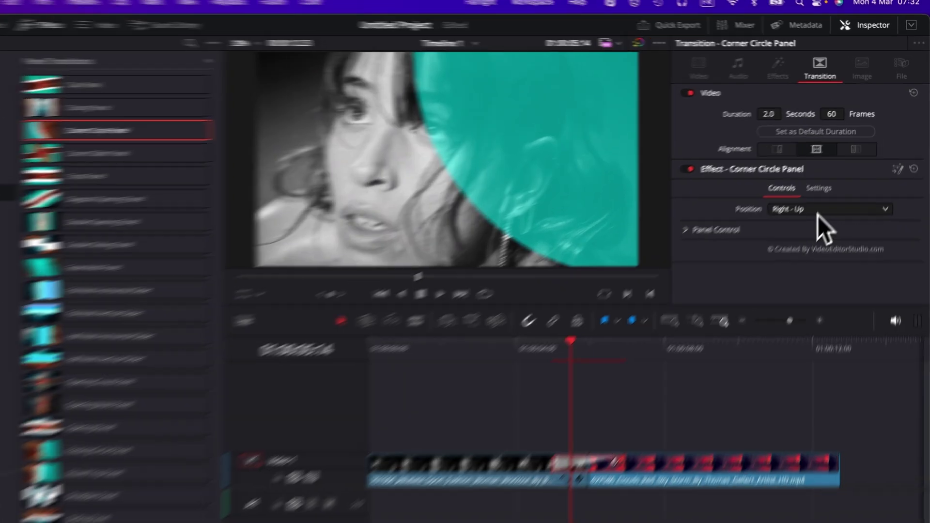
Step: Try Left - Up, Left - Down and Right - Up positions, then settle on Right - Down
{"action": "left_click", "coordinate": [833, 192]}
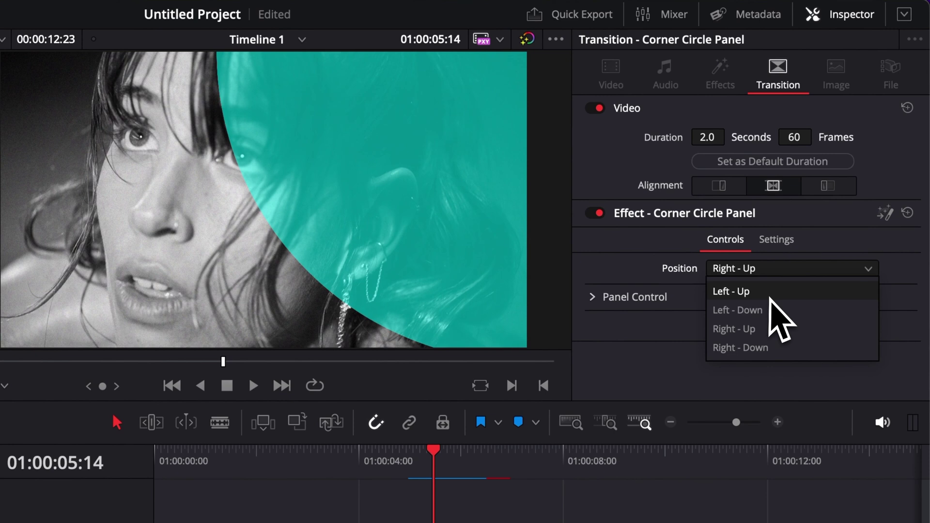
{"action": "left_click", "coordinate": [769, 298]}
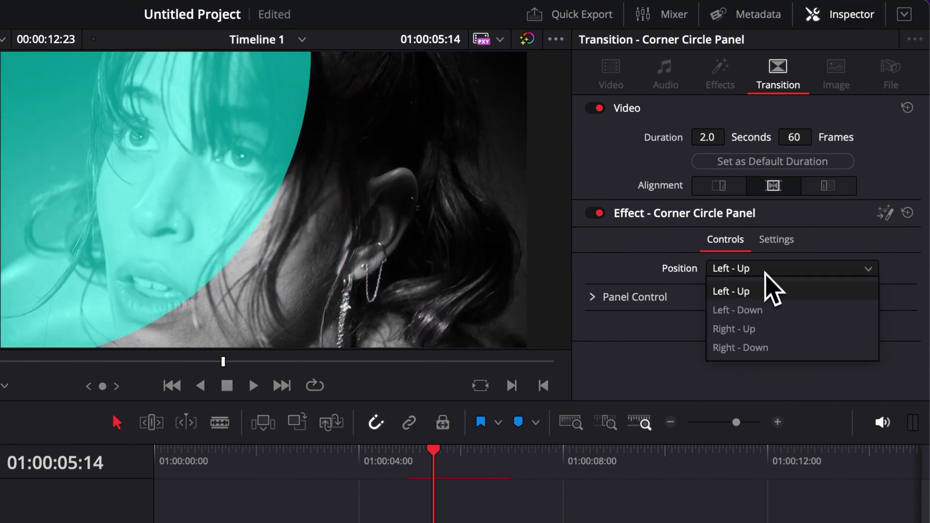
{"action": "left_click", "coordinate": [746, 310]}
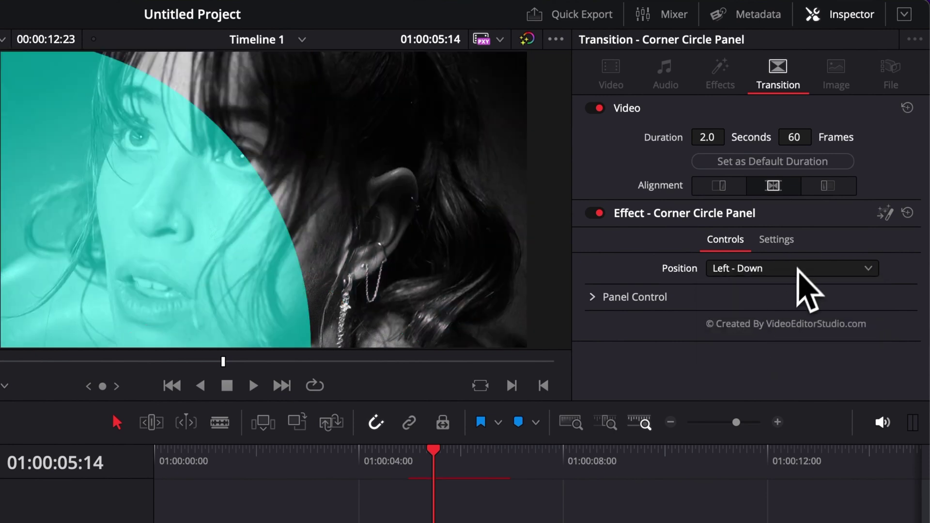
{"action": "left_click", "coordinate": [780, 331]}
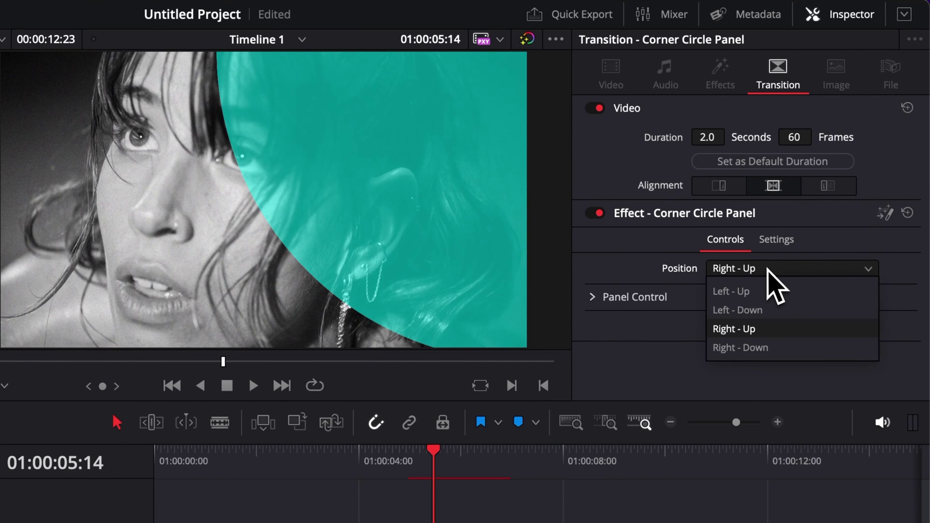
{"action": "left_click", "coordinate": [769, 354]}
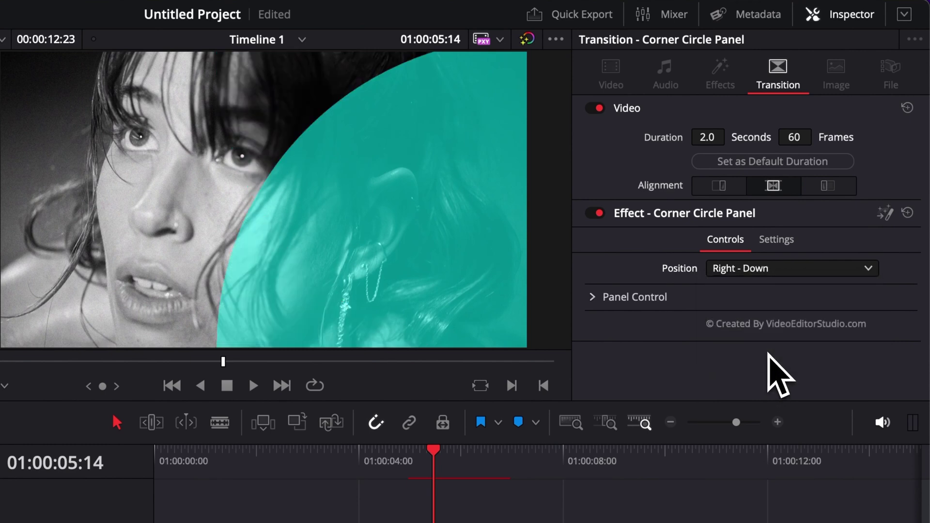
Step: Expand Panel Control and scrub through the transition to preview it
{"action": "left_click", "coordinate": [593, 297]}
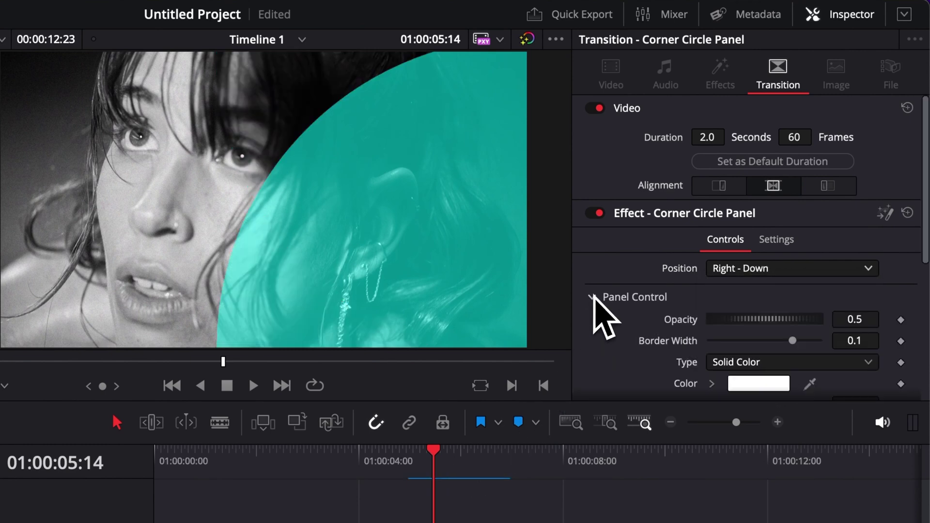
{"action": "left_click_drag", "start_coordinate": [460, 460], "coordinate": [431, 468]}
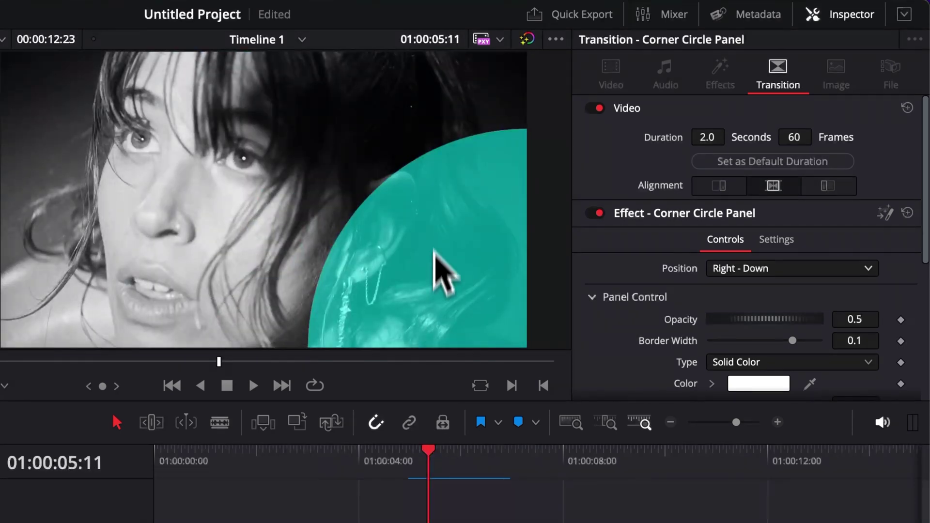
{"action": "scroll", "coordinate": [706, 337], "scroll_direction": "down", "scroll_amount": 5}
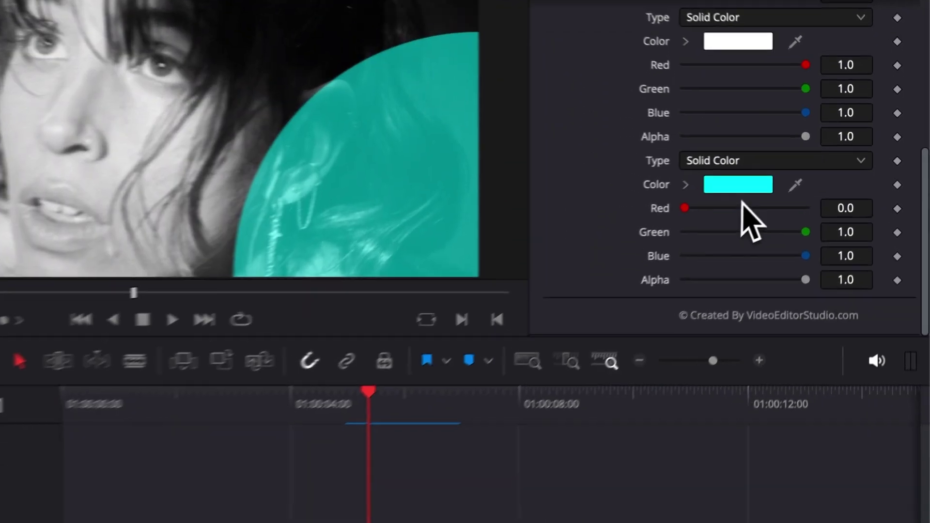
Step: Change the cyan panel colour to a dark grey by picking Black and raising its brightness
{"action": "left_click", "coordinate": [739, 188]}
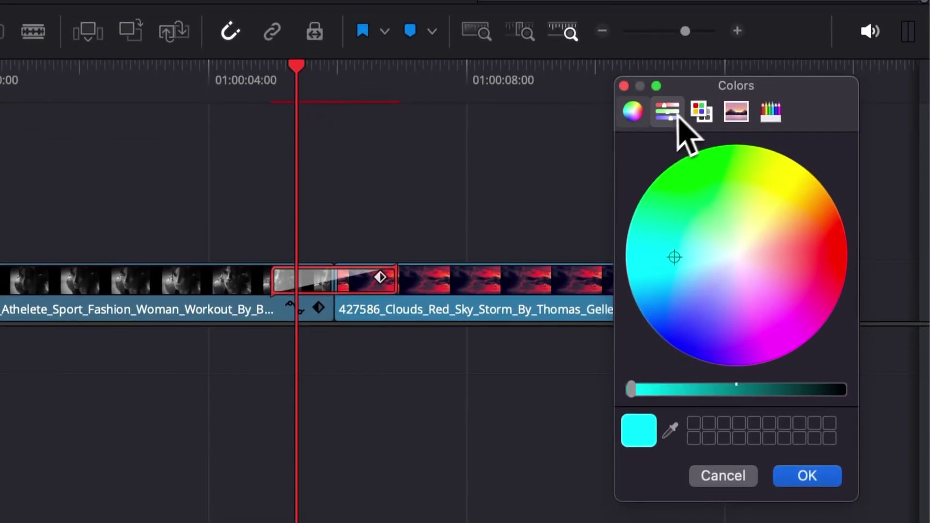
{"action": "left_click", "coordinate": [678, 119]}
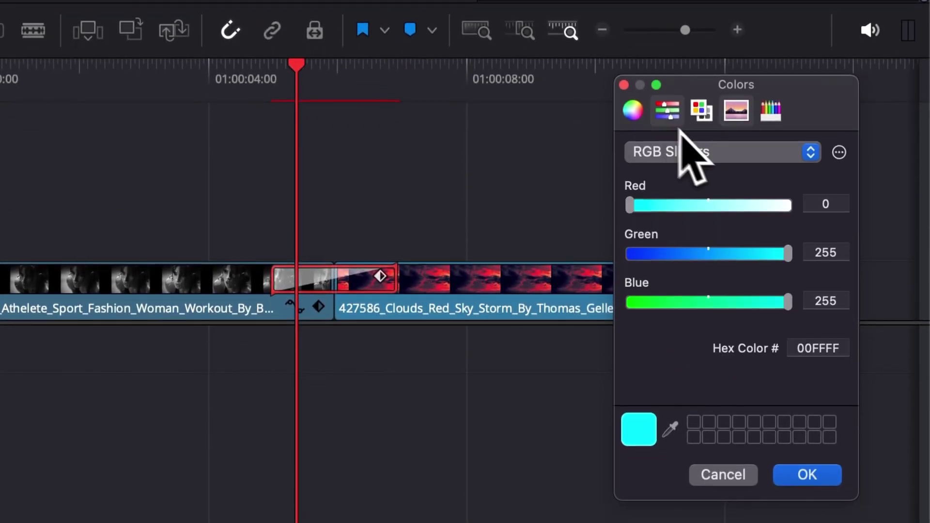
{"action": "left_click", "coordinate": [711, 117]}
{"action": "scroll", "coordinate": [727, 339], "scroll_direction": "down", "scroll_amount": 3}
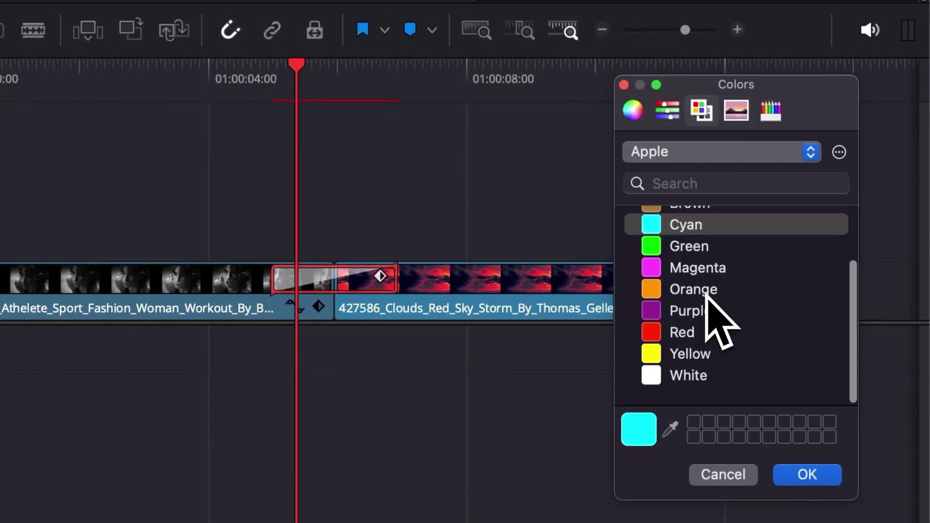
{"action": "scroll", "coordinate": [672, 217], "scroll_direction": "up", "scroll_amount": 3}
{"action": "left_click", "coordinate": [670, 228]}
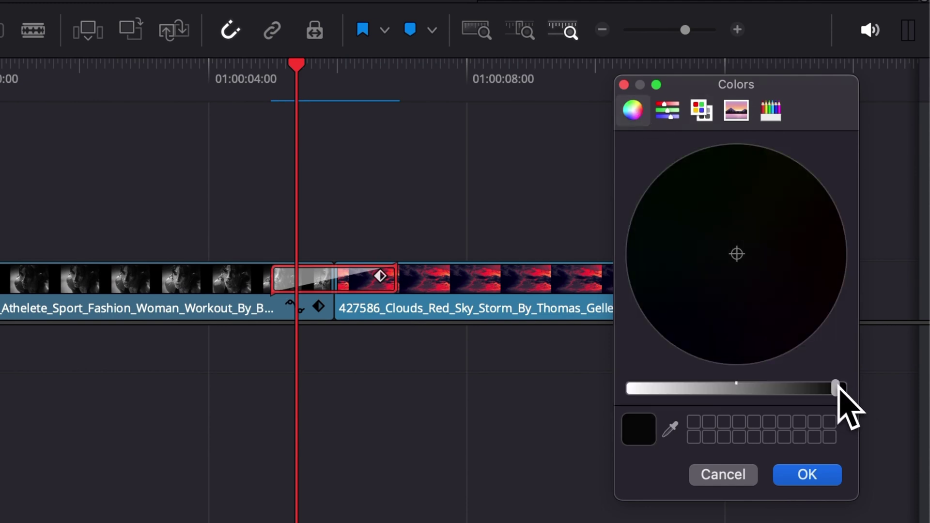
{"action": "left_click_drag", "start_coordinate": [838, 388], "coordinate": [814, 381]}
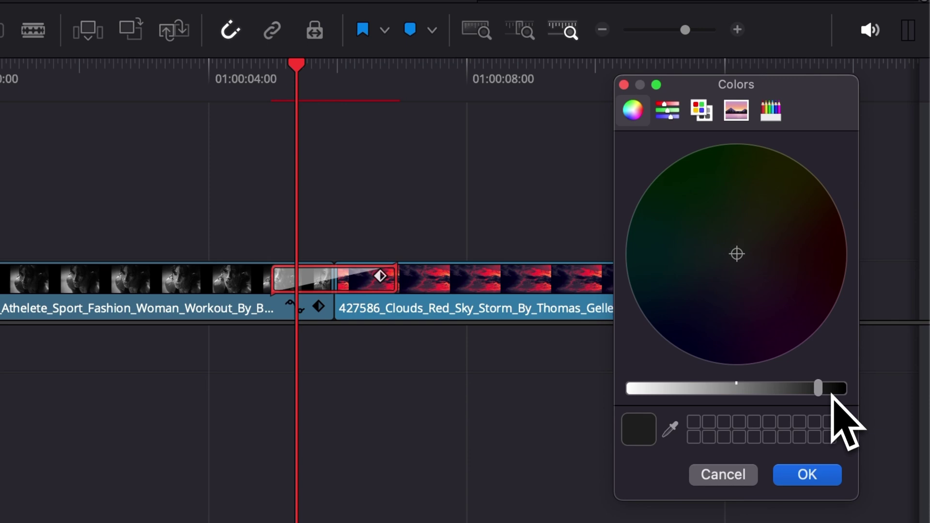
{"action": "left_click", "coordinate": [804, 467]}
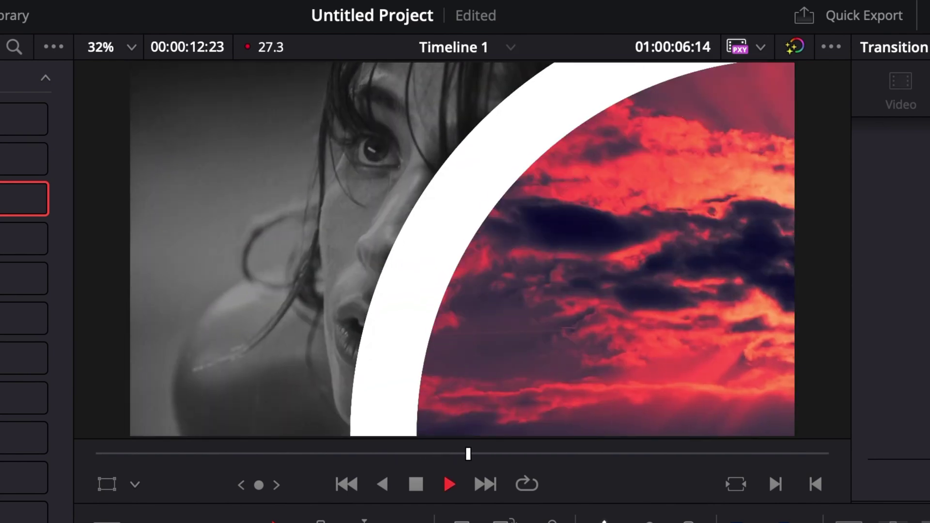
Step: Darken the white panel colour to gray and thin the border width to about 0.048
{"action": "key", "text": "space"}
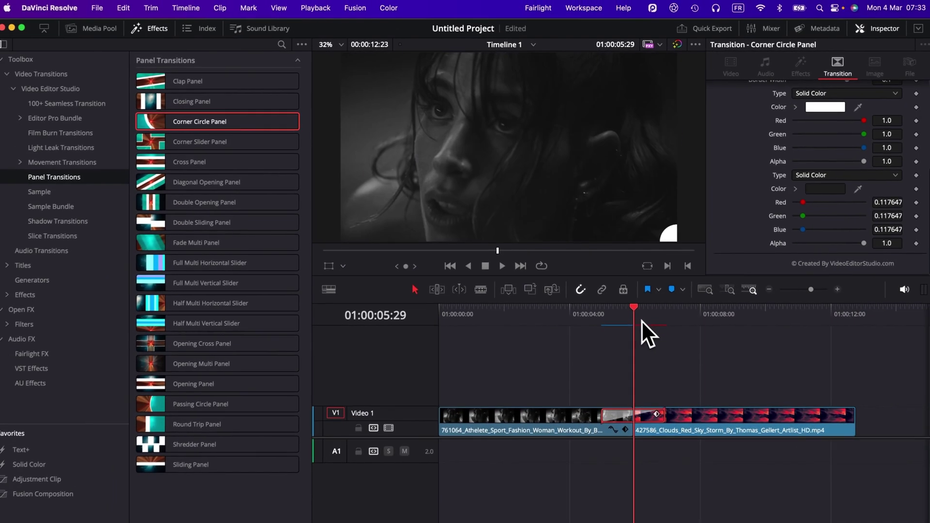
{"action": "left_click", "coordinate": [645, 318]}
{"action": "scroll", "coordinate": [792, 164], "scroll_direction": "up", "scroll_amount": 4}
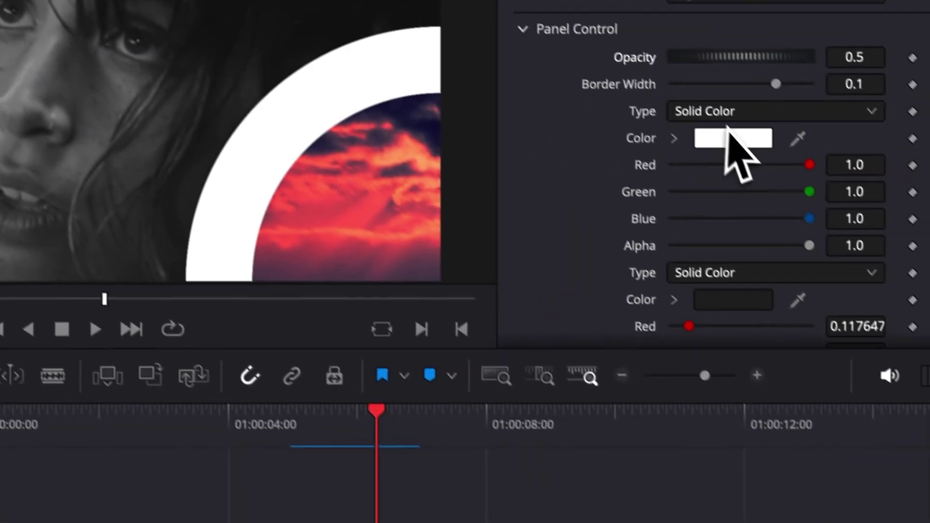
{"action": "left_click", "coordinate": [863, 262]}
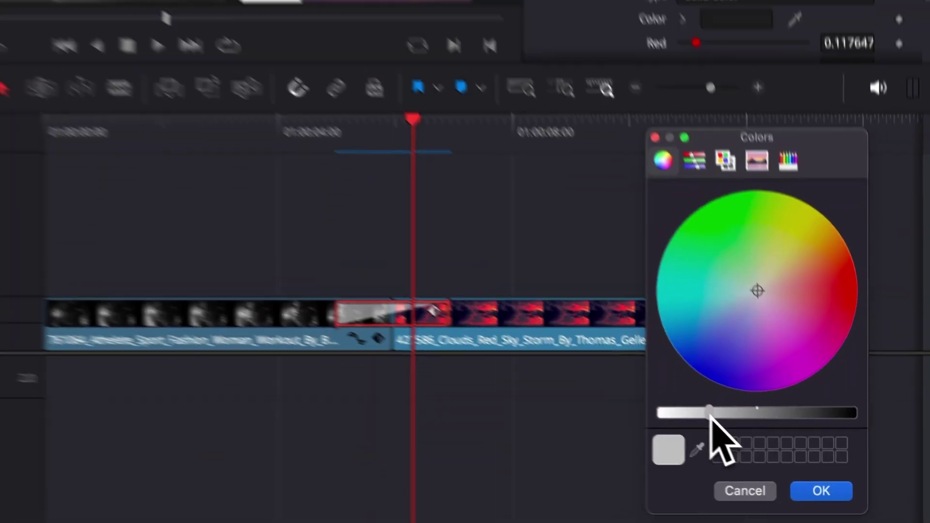
{"action": "left_click_drag", "start_coordinate": [710, 416], "coordinate": [790, 415]}
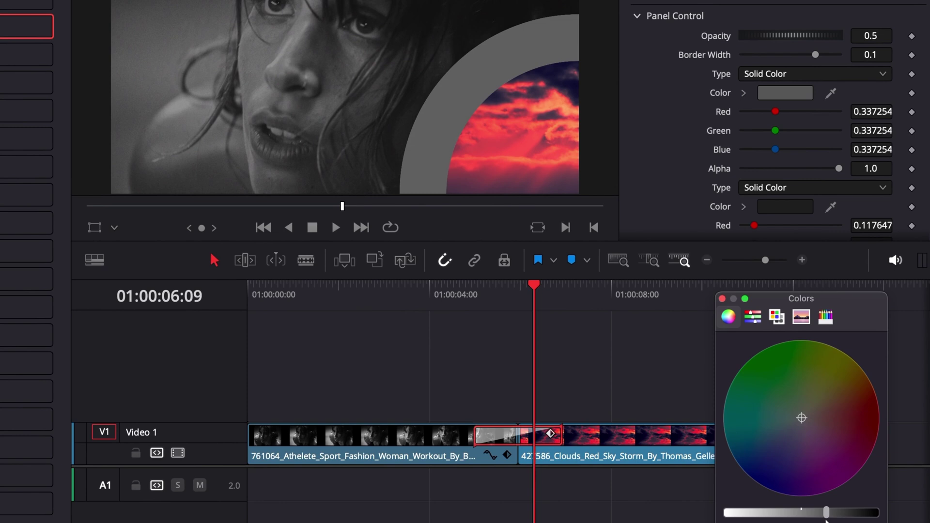
{"action": "left_click_drag", "start_coordinate": [827, 520], "coordinate": [836, 521]}
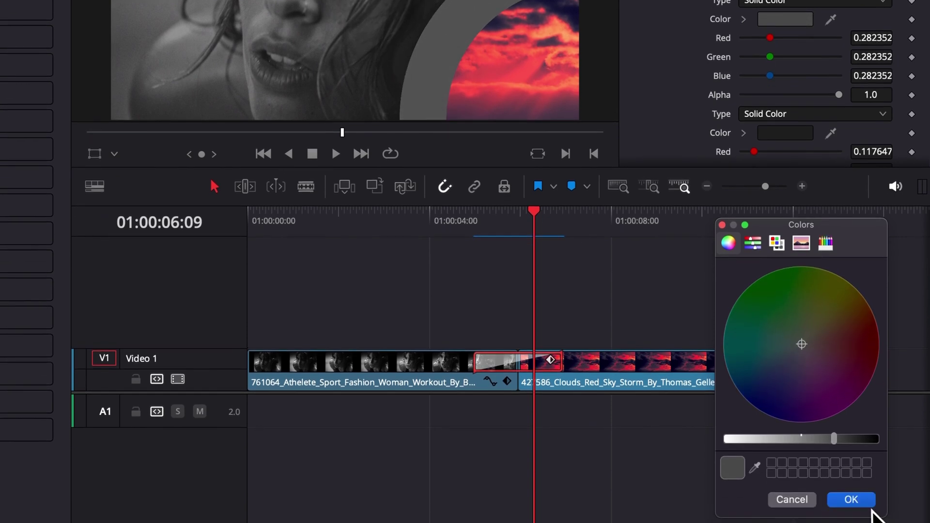
{"action": "left_click", "coordinate": [865, 503]}
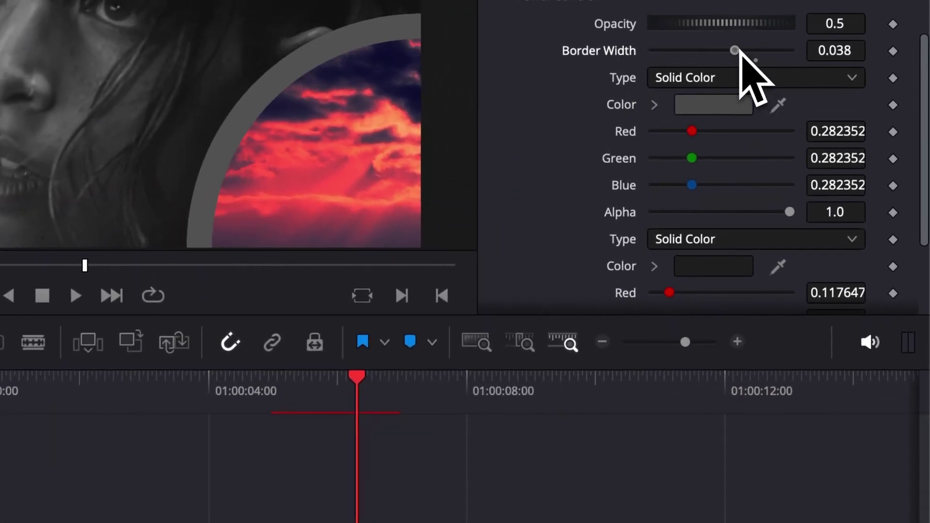
{"action": "mouse_move", "coordinate": [752, 49]}
{"action": "left_mouse_down"}
{"action": "mouse_move", "coordinate": [802, 62]}
{"action": "mouse_move", "coordinate": [746, 60]}
{"action": "left_mouse_up"}
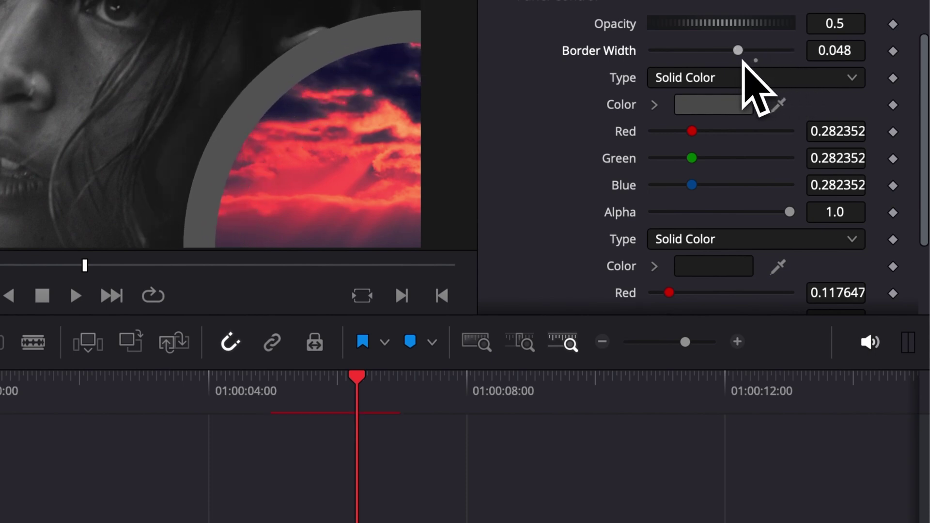
{"action": "left_click", "coordinate": [262, 394]}
Step: Play the restyled transition from 01:00:04:29 twice to review the thin grey border
{"action": "key", "text": "space"}
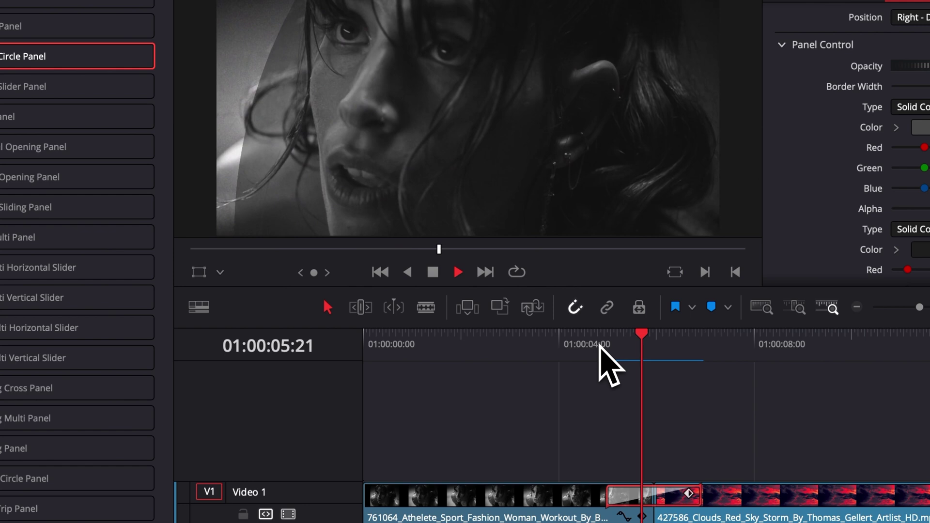
{"action": "left_click", "coordinate": [600, 344]}
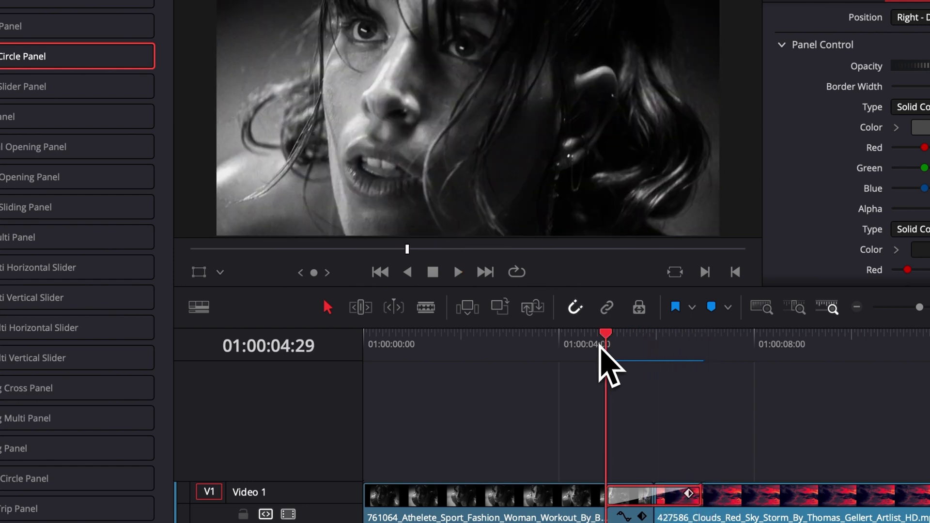
{"action": "key", "text": "space"}
{"action": "left_click", "coordinate": [601, 344]}
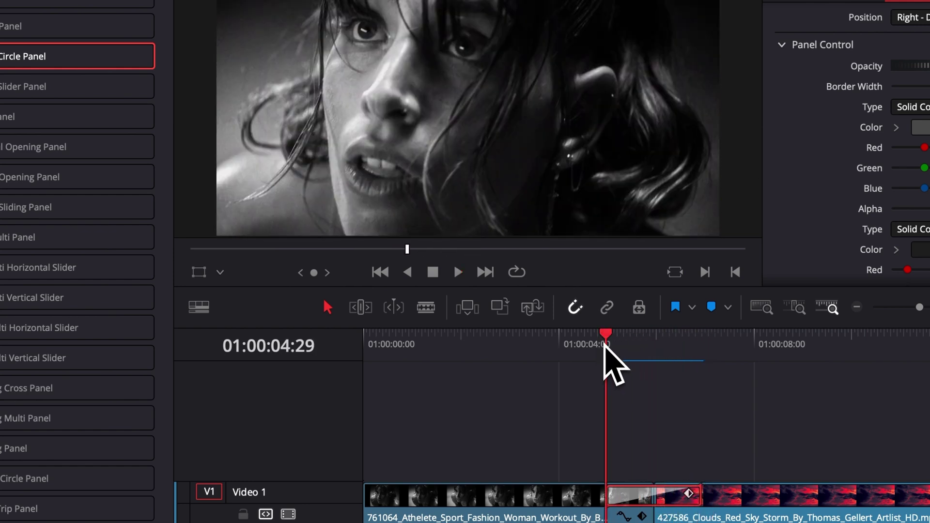